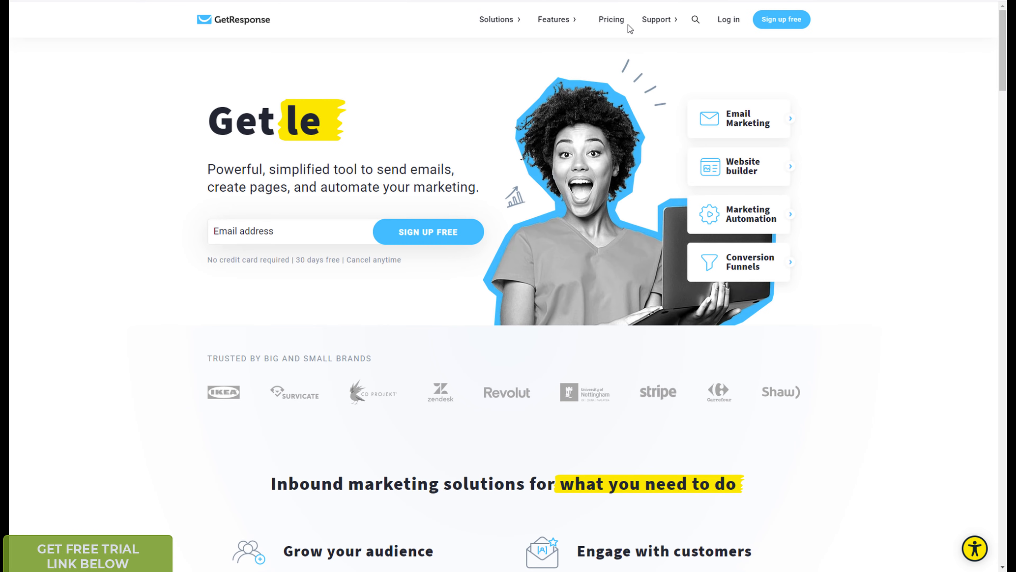
Open the GetResponse pricing page and scroll down through it
click(616, 22)
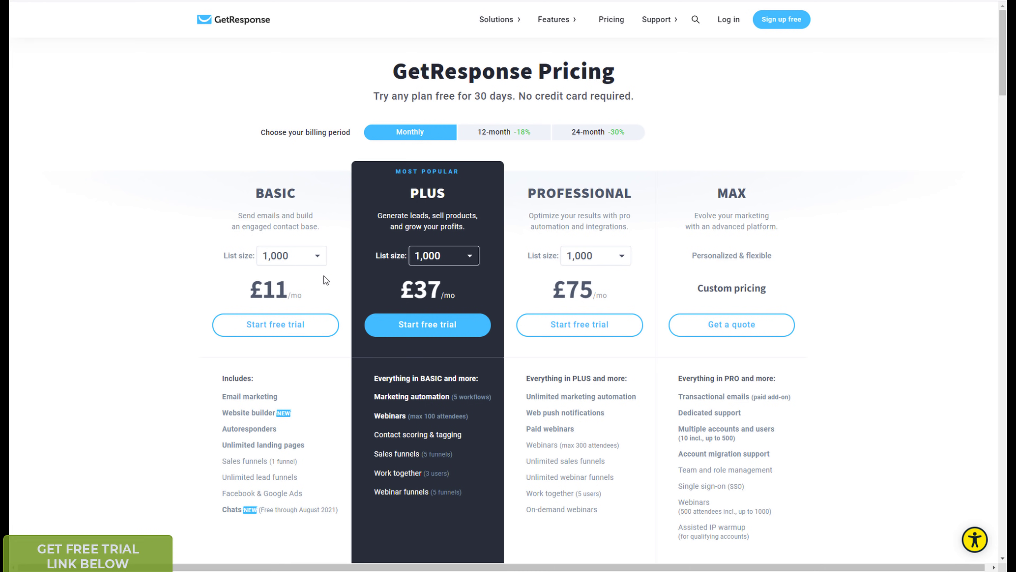
scroll(324, 278, down, 3)
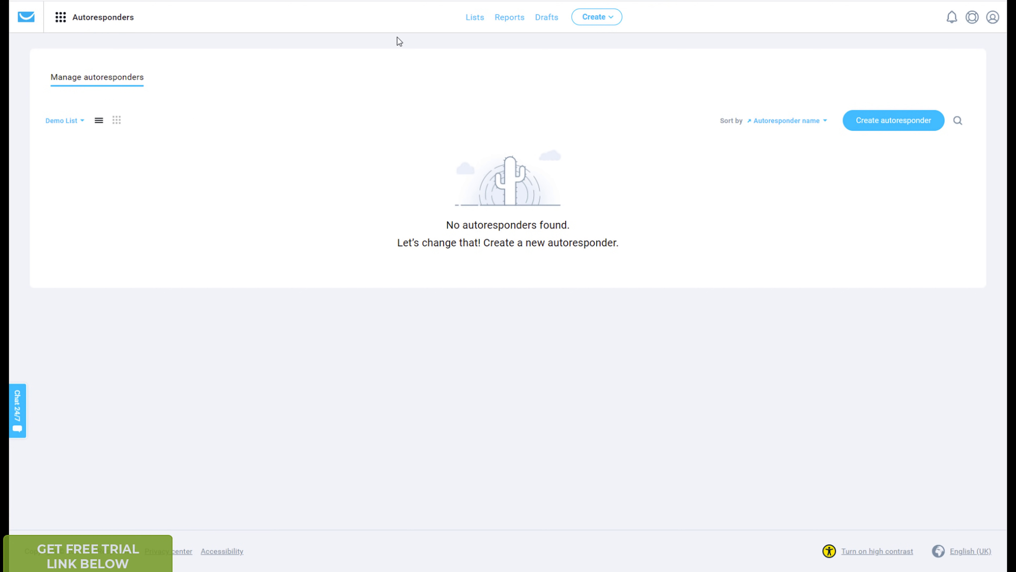
click(611, 19)
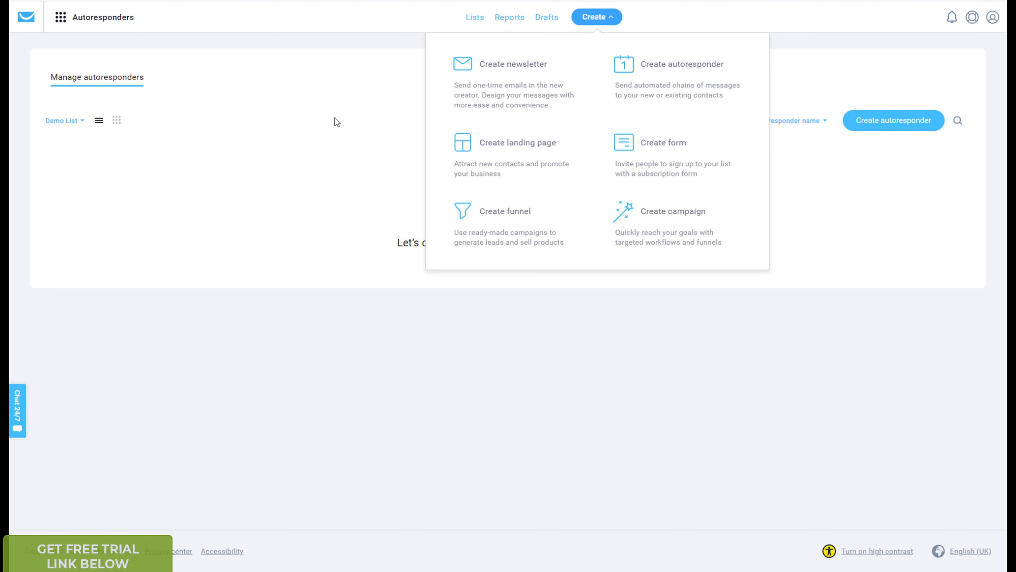
click(61, 18)
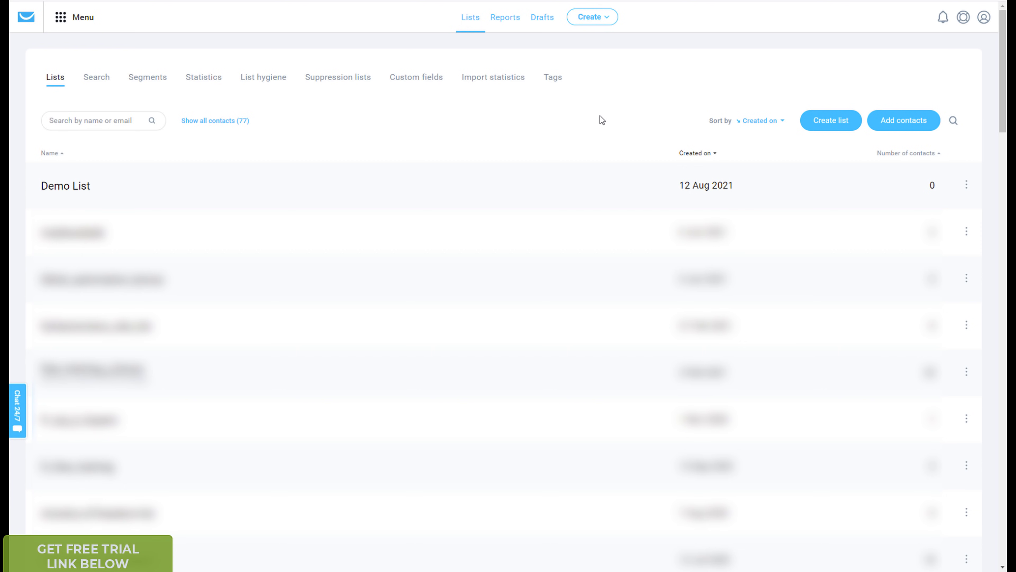
click(61, 26)
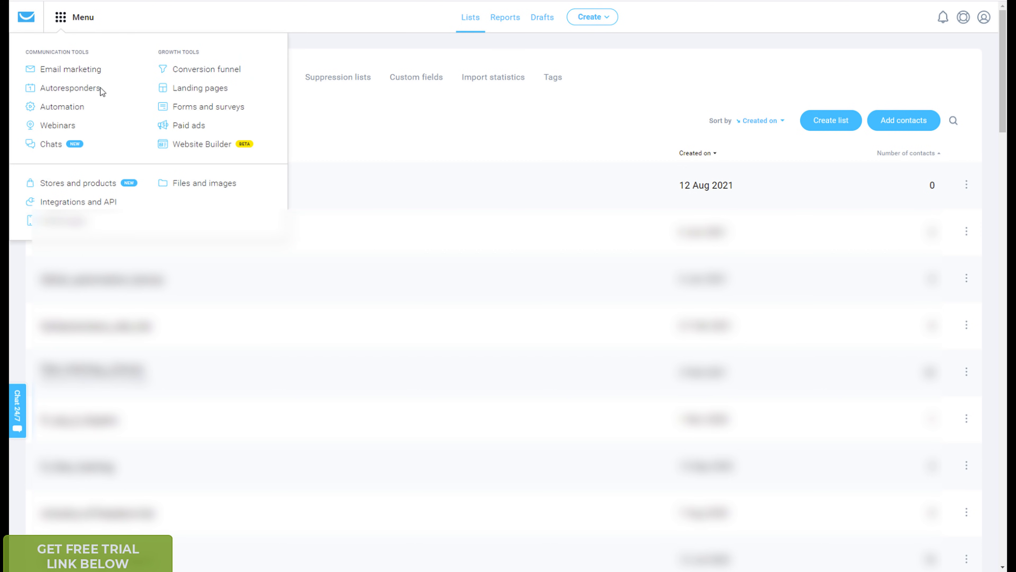
click(84, 91)
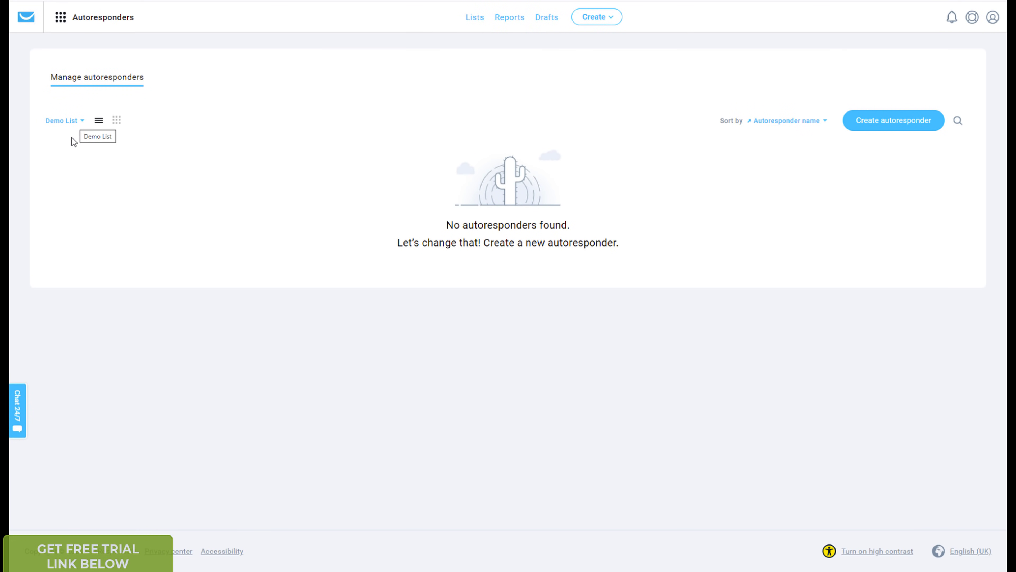
Create a new autoresponder in the new Email Creator named 'Demo Auto Responder 1'
click(912, 128)
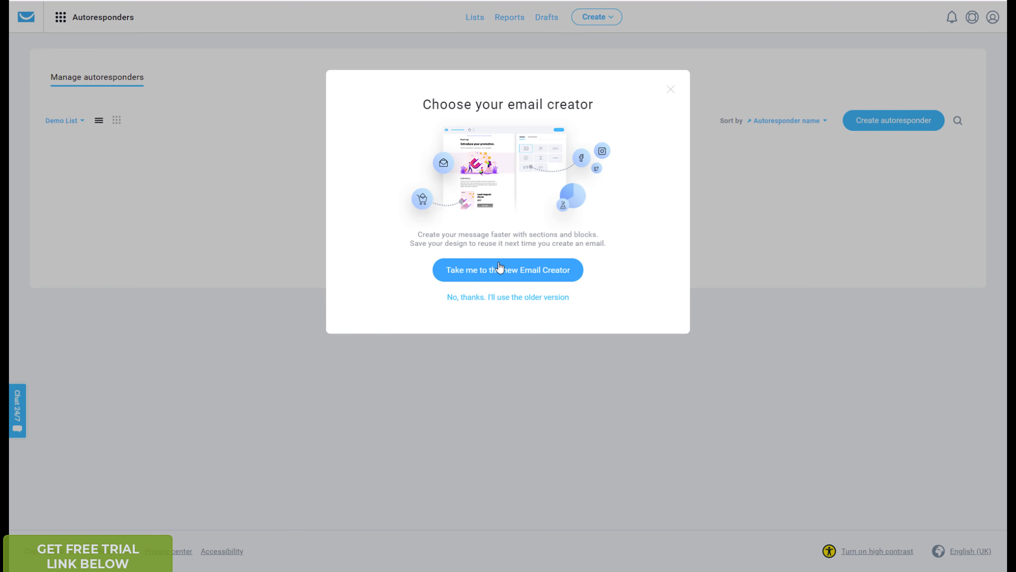
click(512, 271)
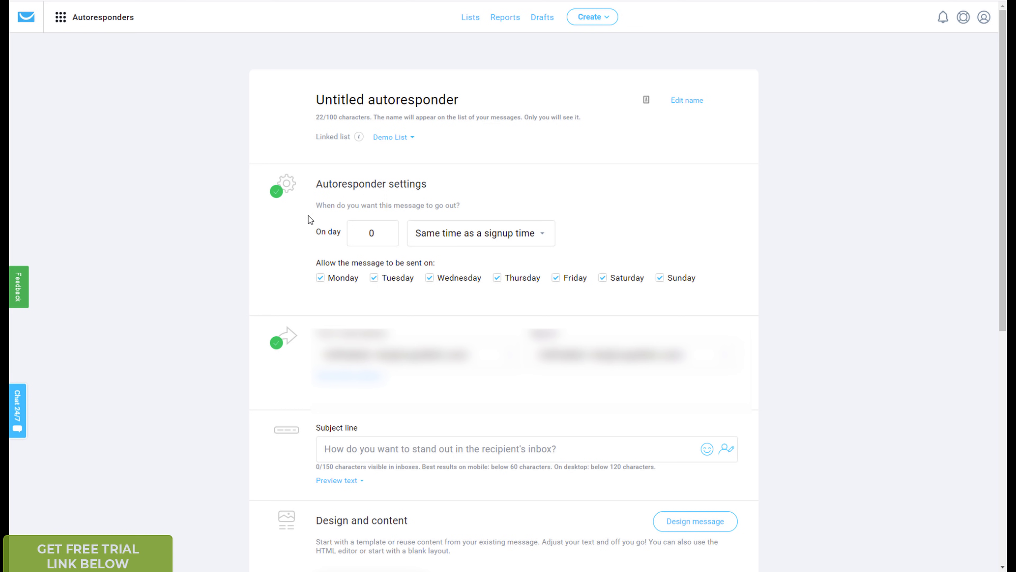
triple_click(367, 98)
text(De)
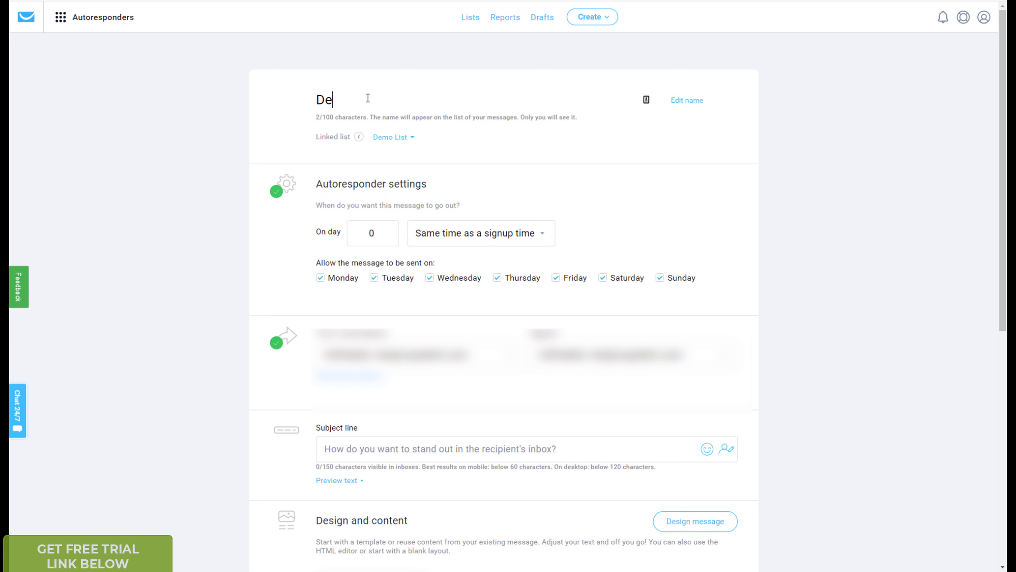
text(mo Auto Re)
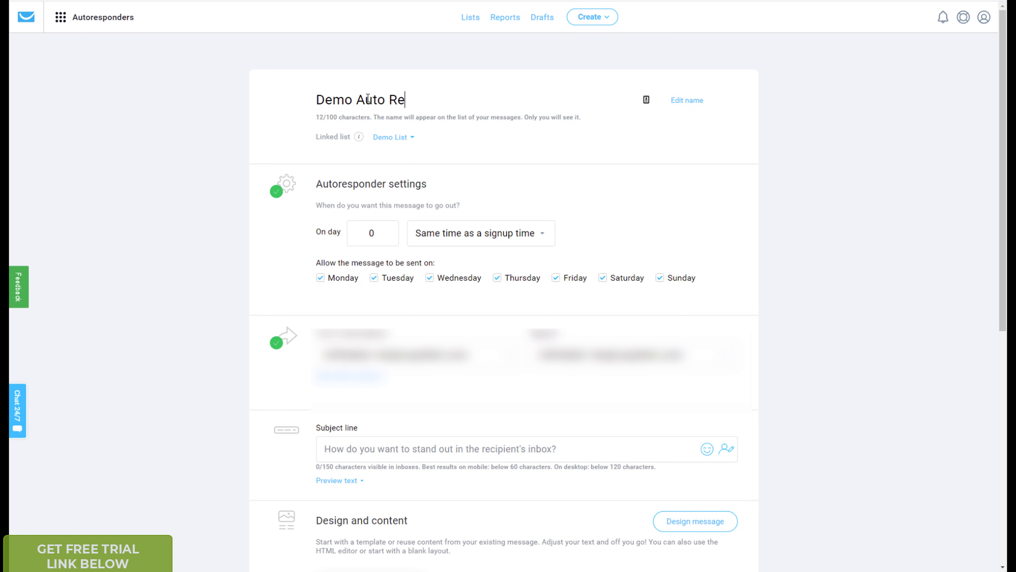
text(sponder 1)
click(511, 237)
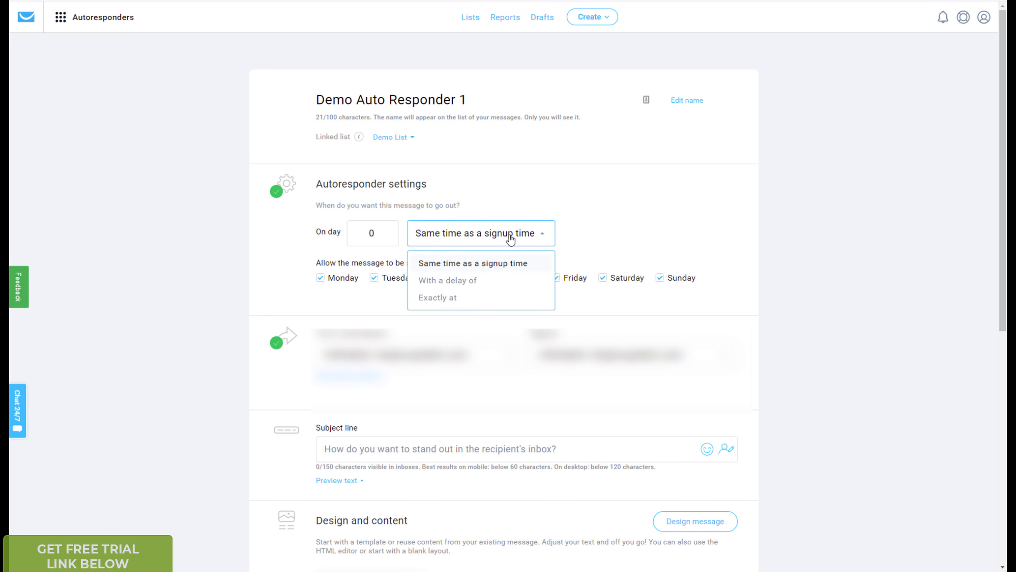
click(468, 282)
click(581, 240)
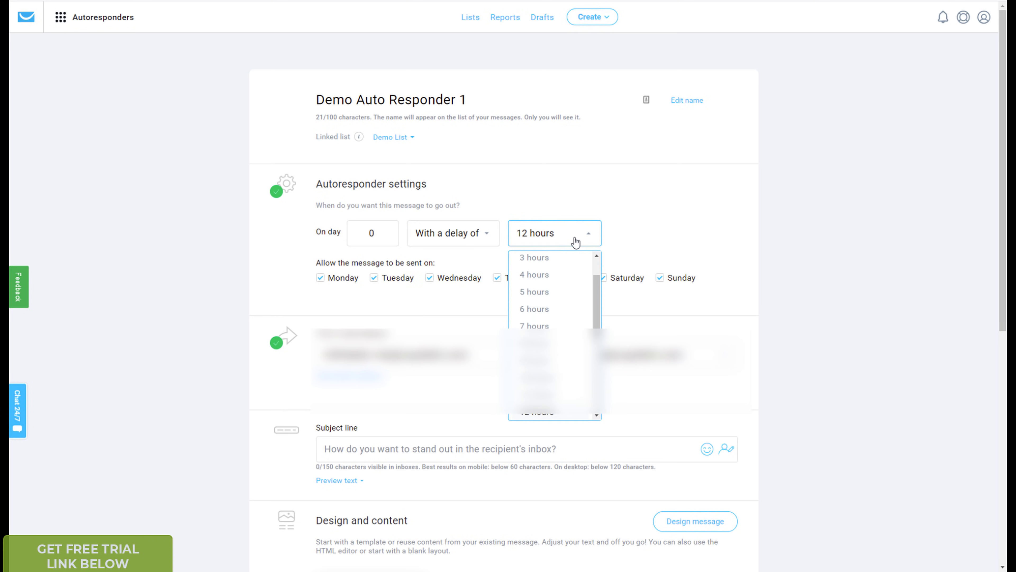
click(547, 236)
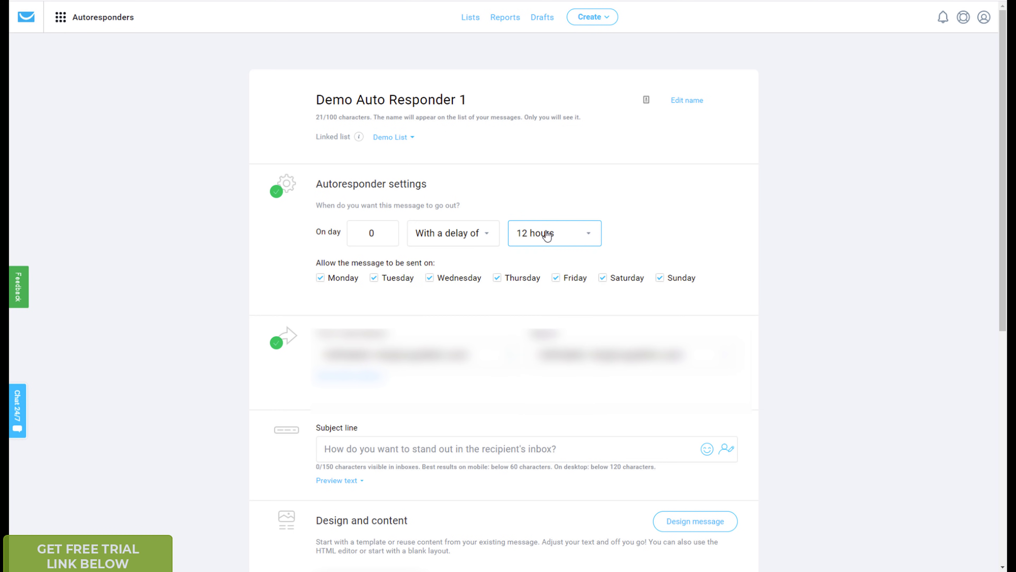
click(467, 230)
click(440, 297)
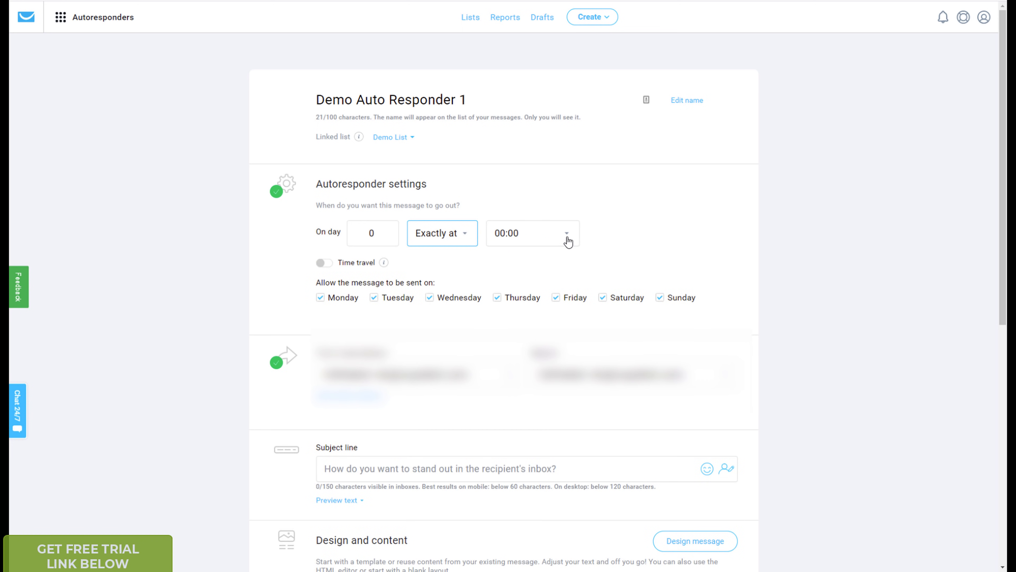
click(543, 235)
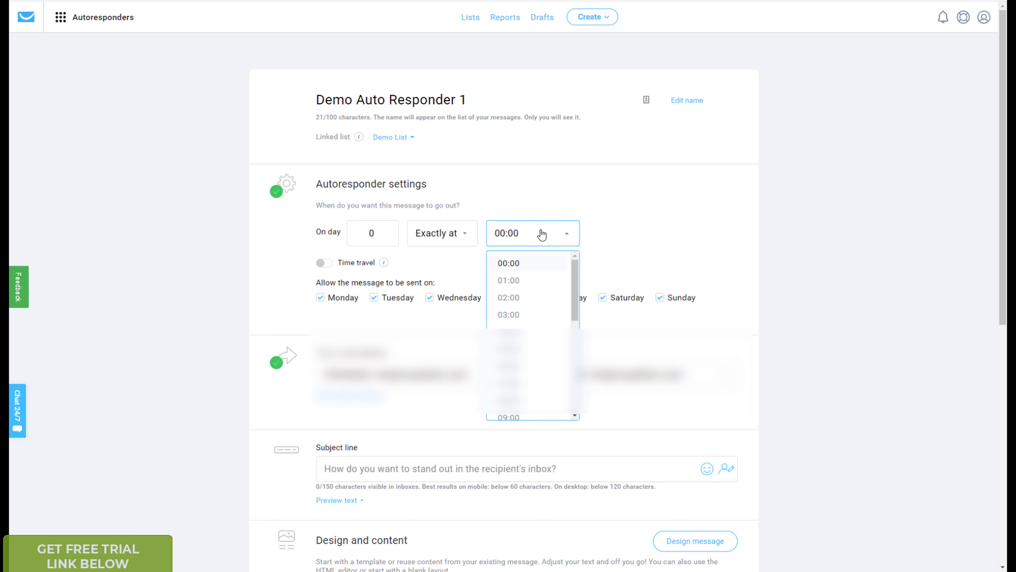
click(516, 174)
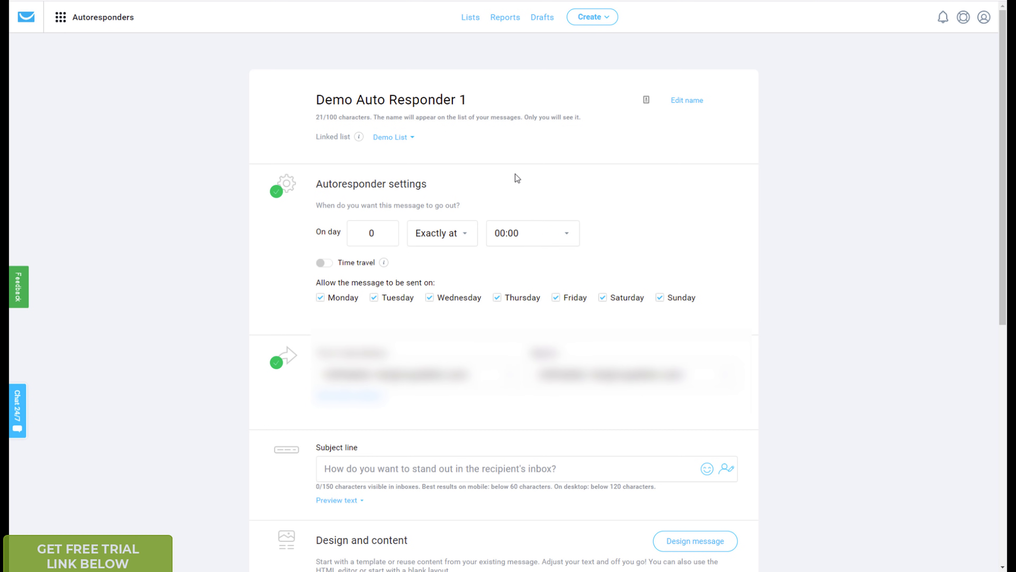
click(465, 232)
click(473, 263)
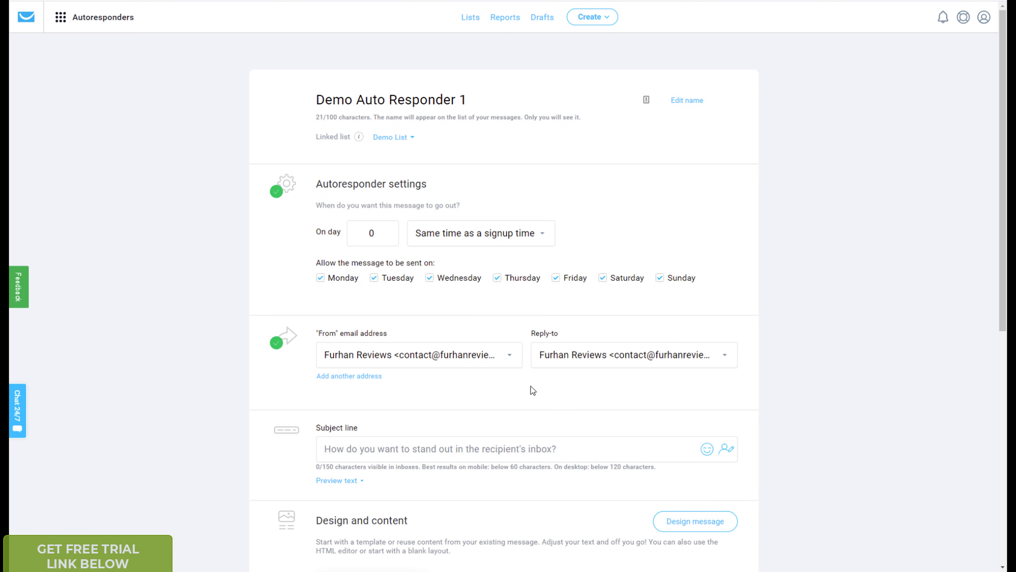
Set the subject line to 'Hi, and welcome' and open the message design templates
scroll(531, 386, down, 1)
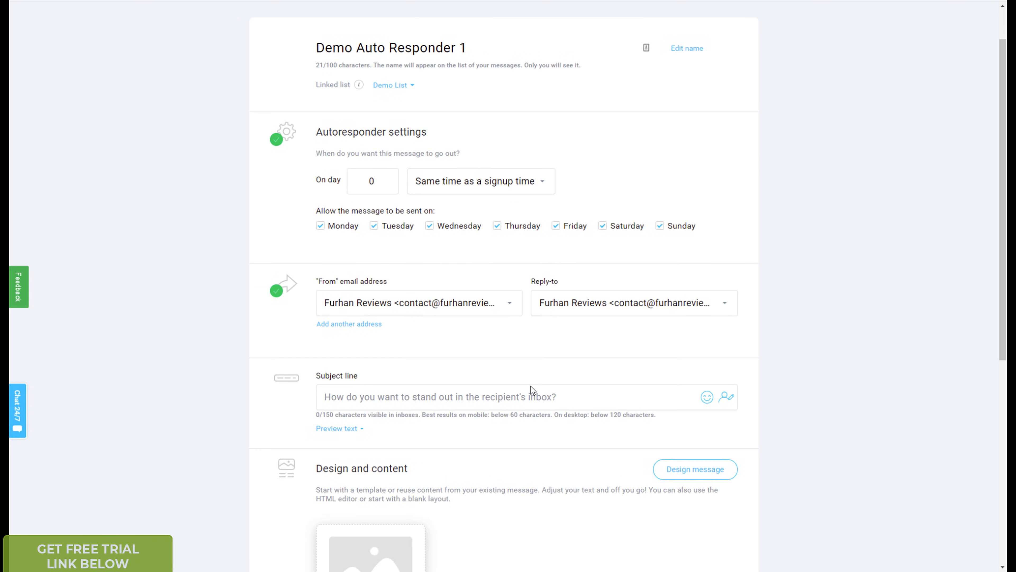
click(360, 398)
text(Hi)
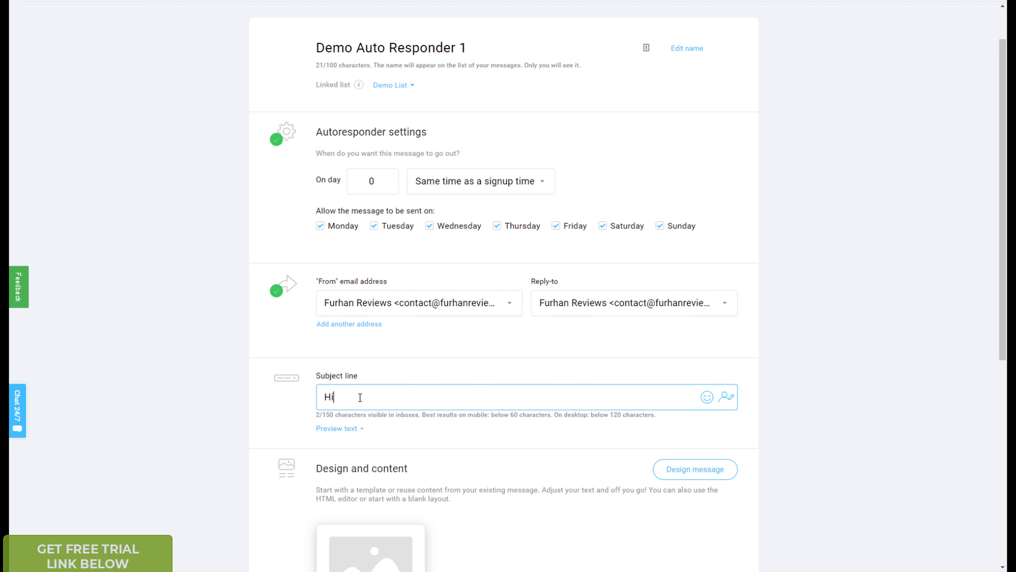
text(, and welcome)
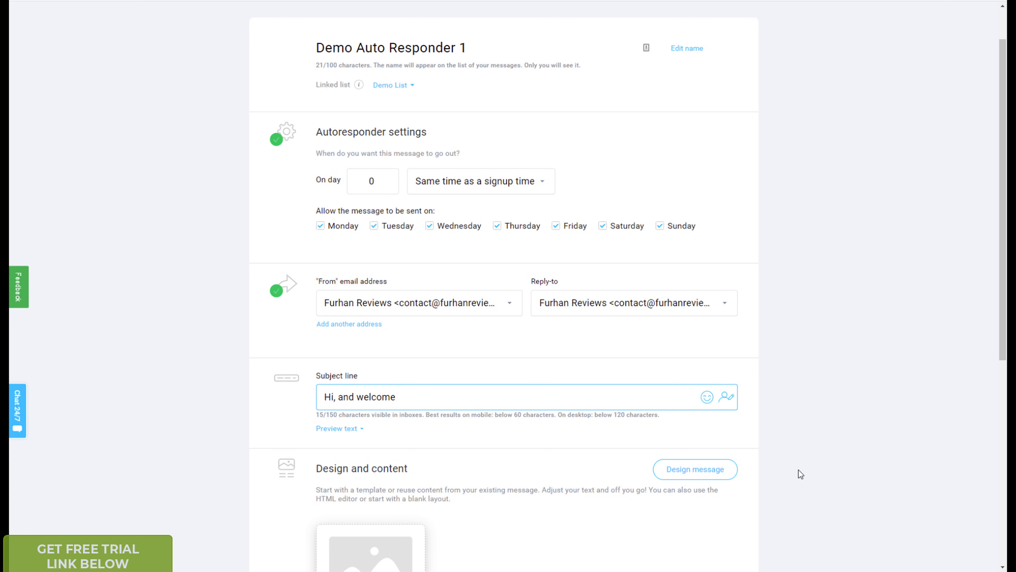
scroll(525, 404, down, 7)
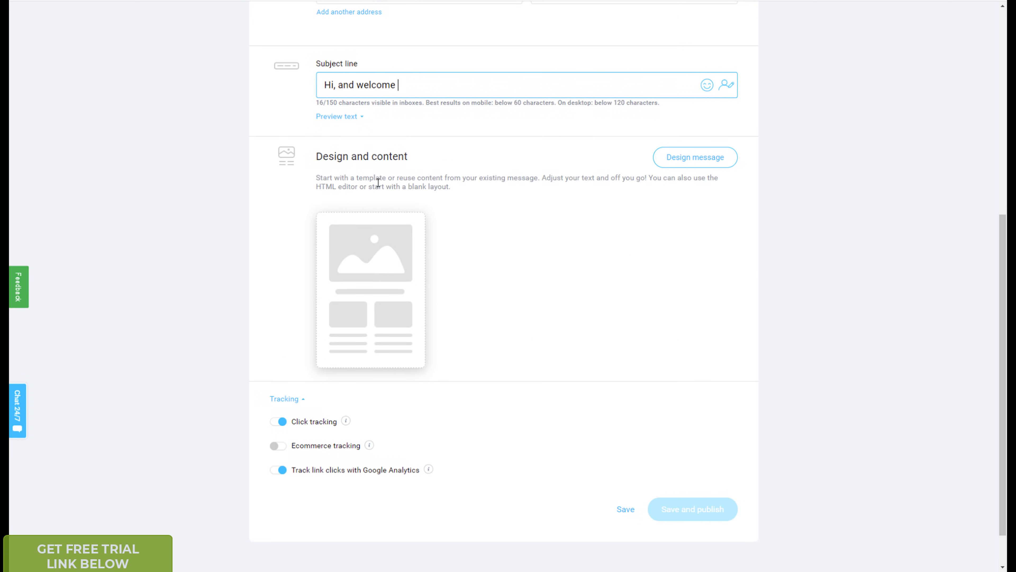
mouse_move(341, 270)
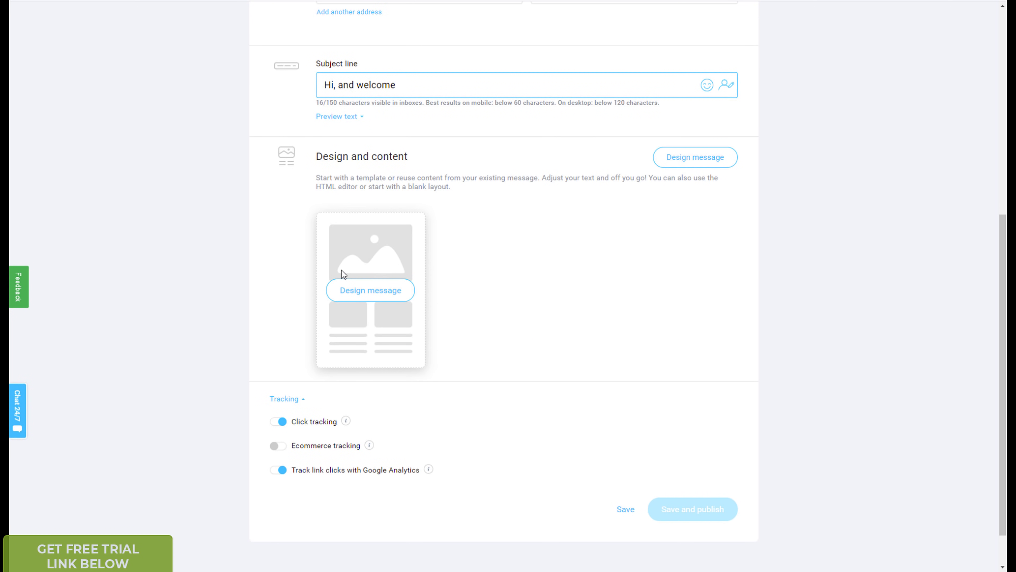
click(384, 295)
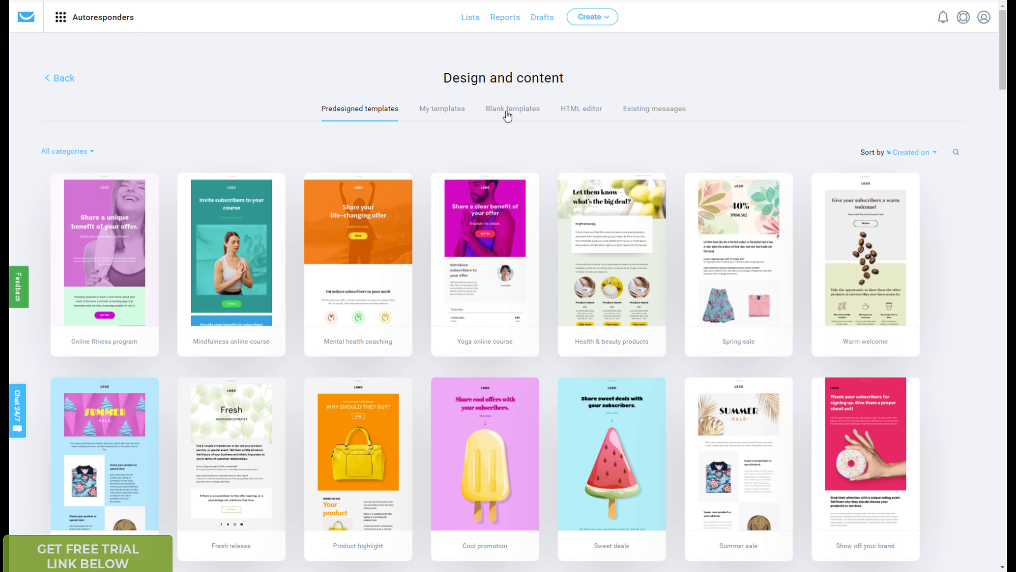
Start the welcome email from the Blank template
click(506, 113)
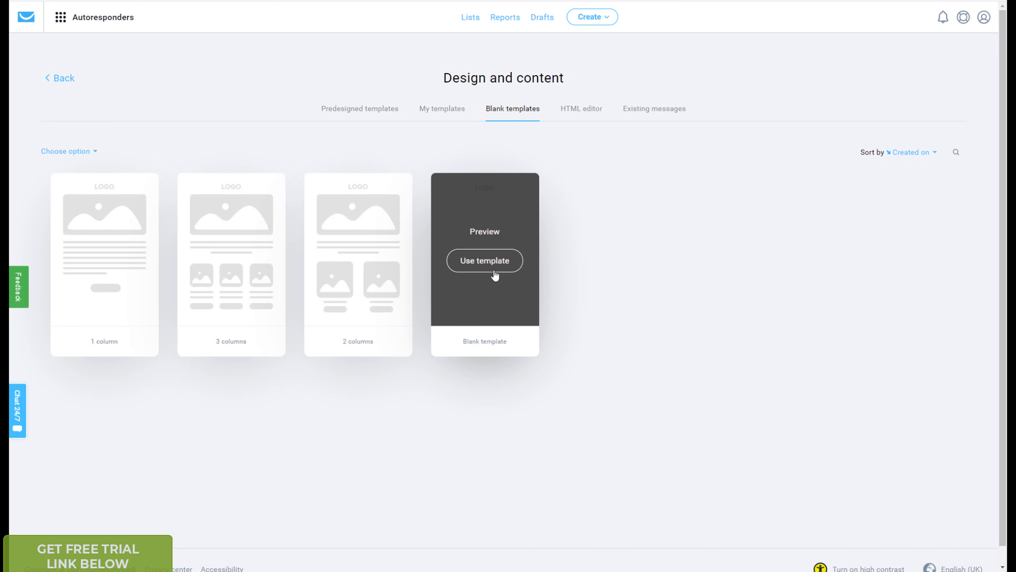
click(496, 264)
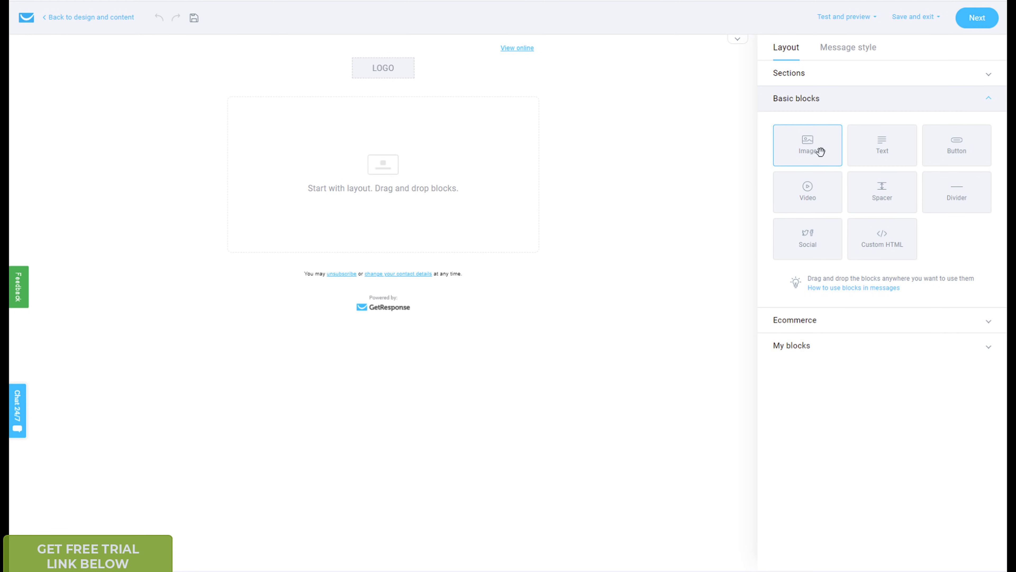
Add a text block: 'Hi, Thanks for signing up. Welcome to this fantastic list. All the best,' plus sender's name
drag(886, 145, 408, 180)
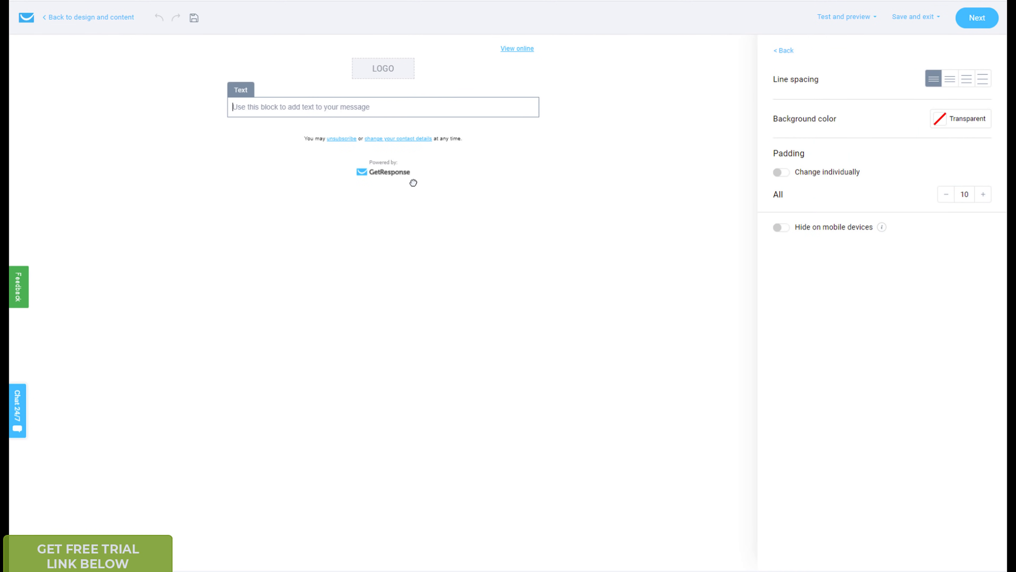
text(Hi,)
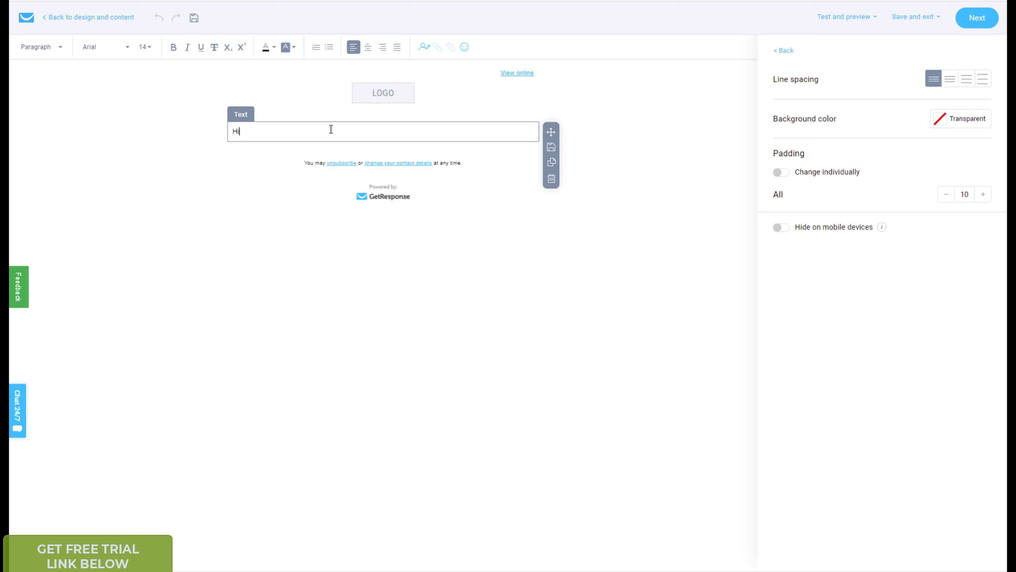
key(Return)
text(thanks f)
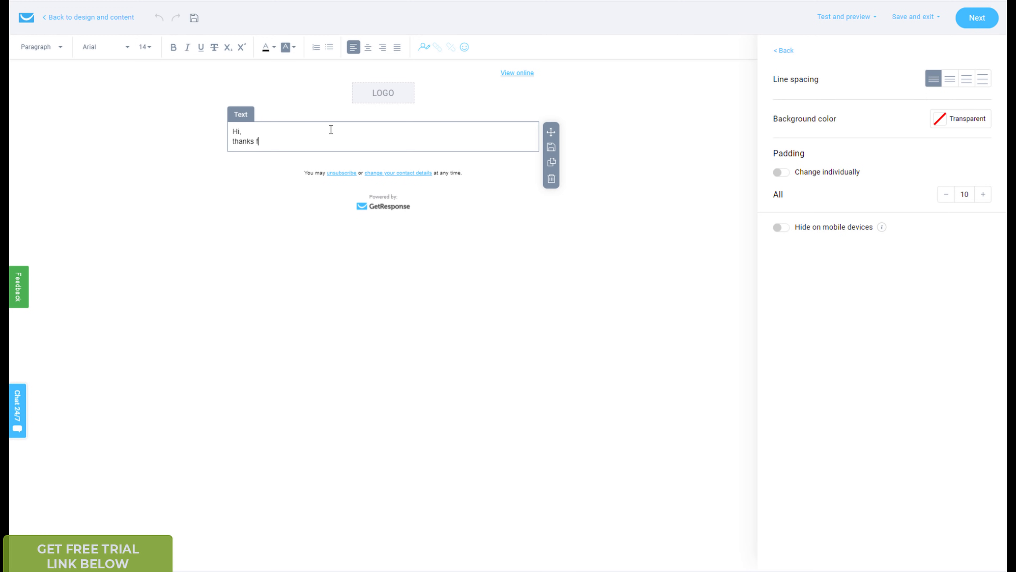
key(Home)
key(Delete)
text(Thanks for signing up.)
key(Return)
key(Return)
text(Welcome )
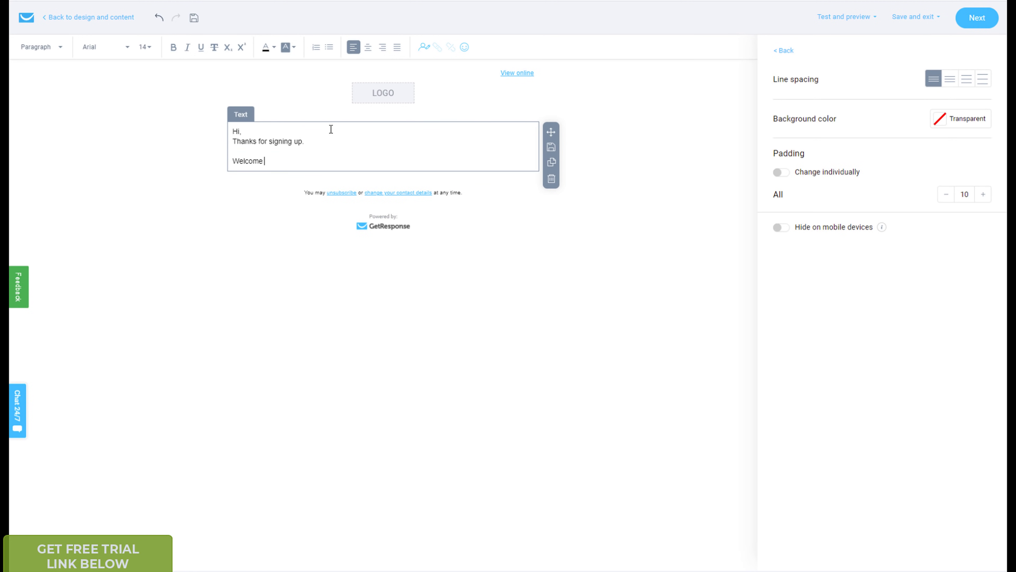
text(to this fantastic list.)
key(Return)
key(Return)
text(A)
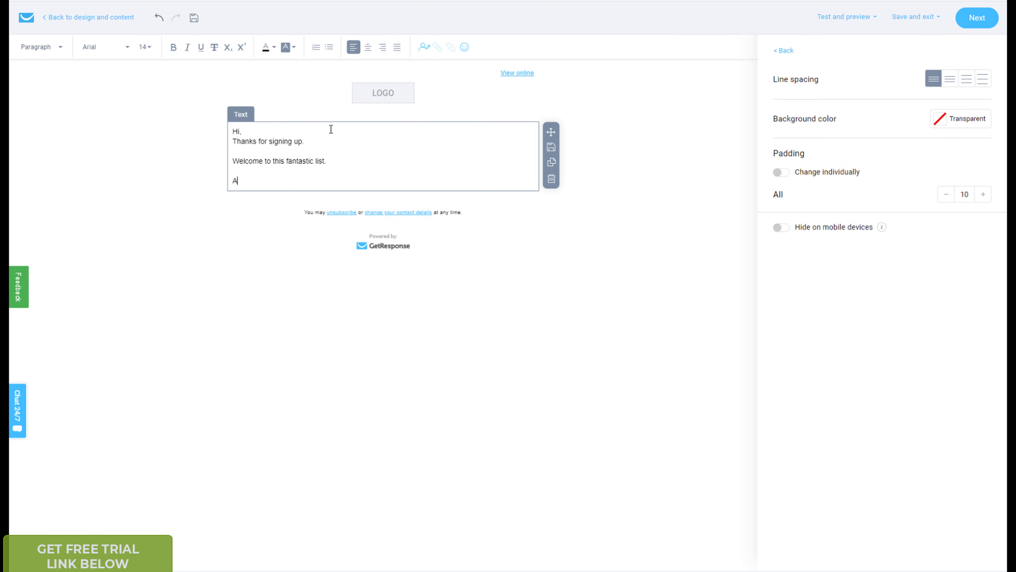
text(ll the best,)
key(Return)
text(Furh)
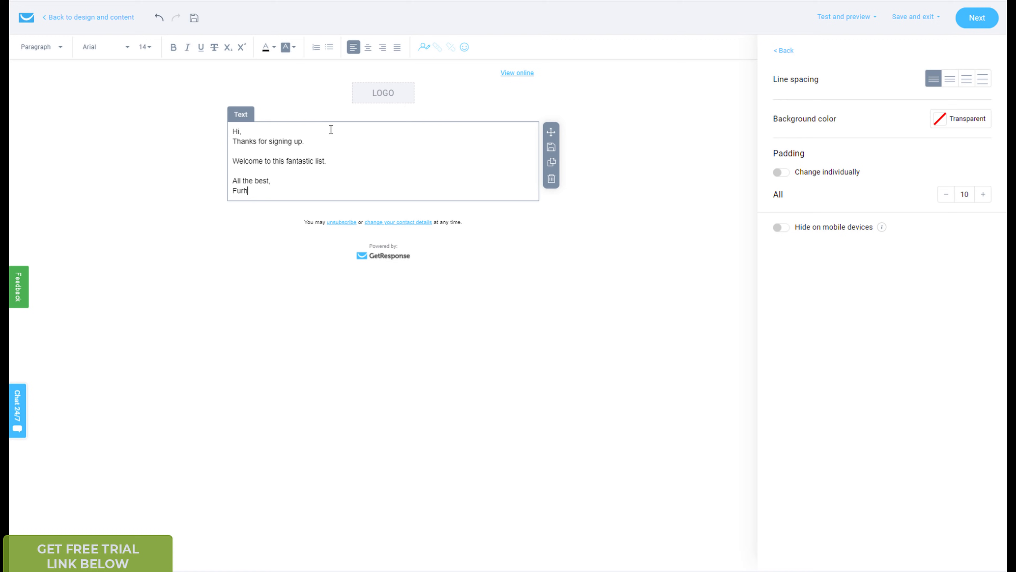
text(an)
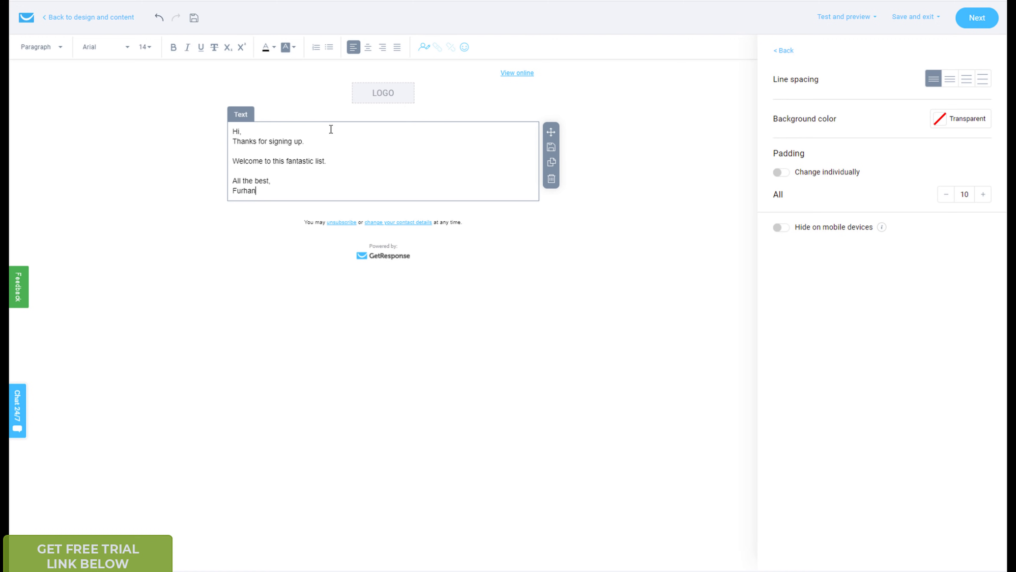
Finish editing the text block and save the welcome email
click(596, 349)
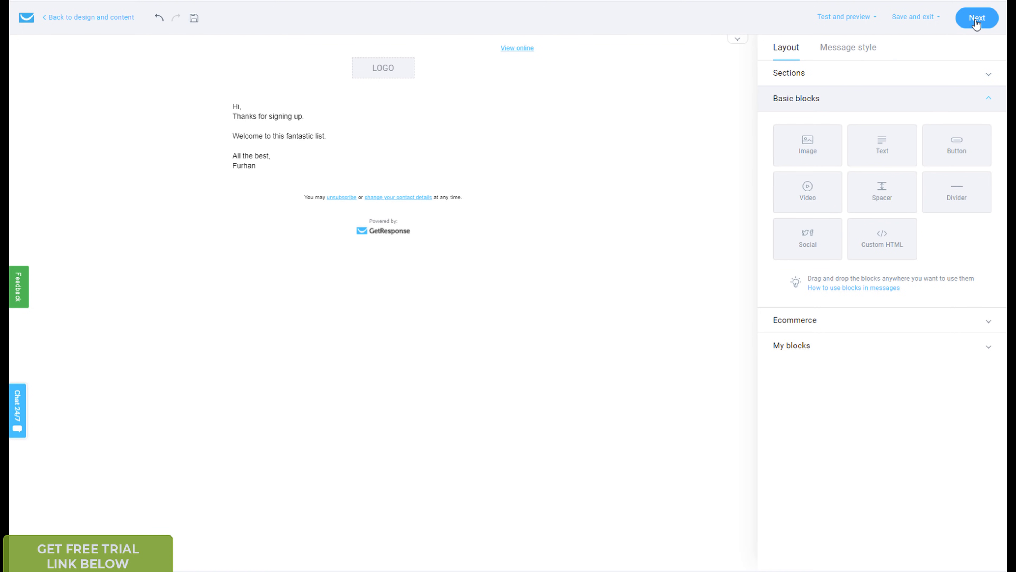
click(912, 320)
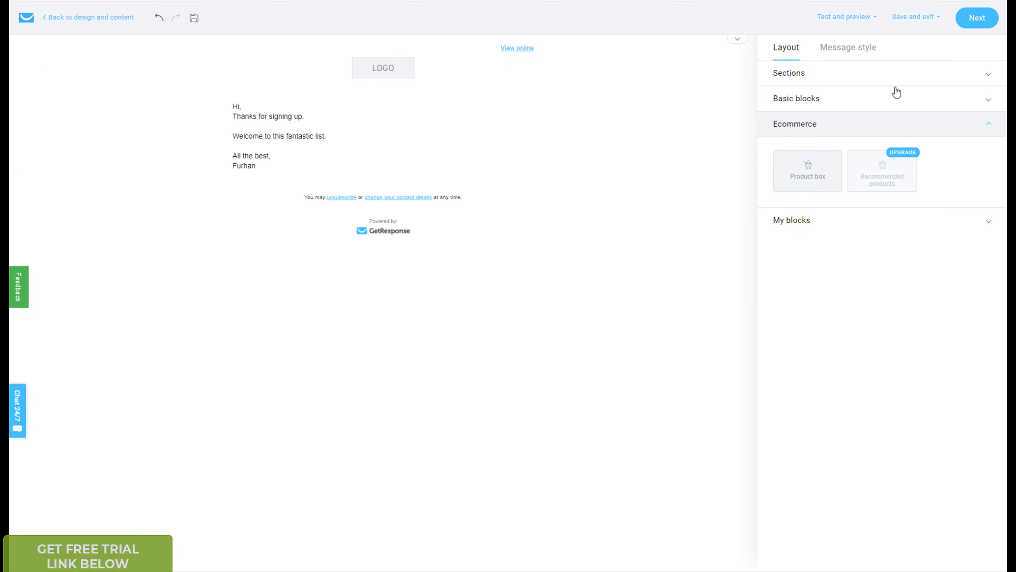
click(976, 18)
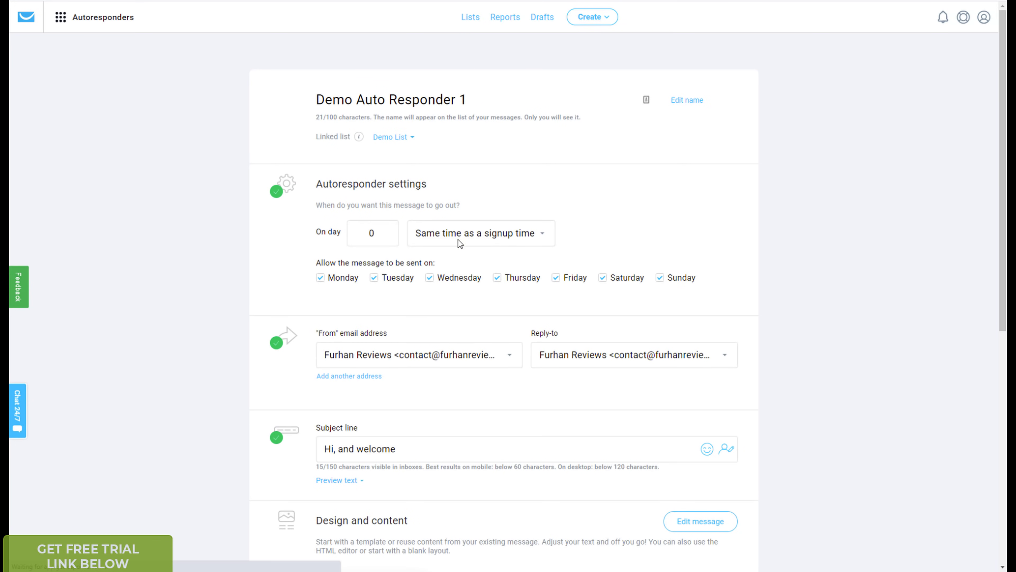
Save and publish Demo Auto Responder 1 to send immediately on day 0
scroll(279, 303, down, 1)
scroll(279, 303, down, 8)
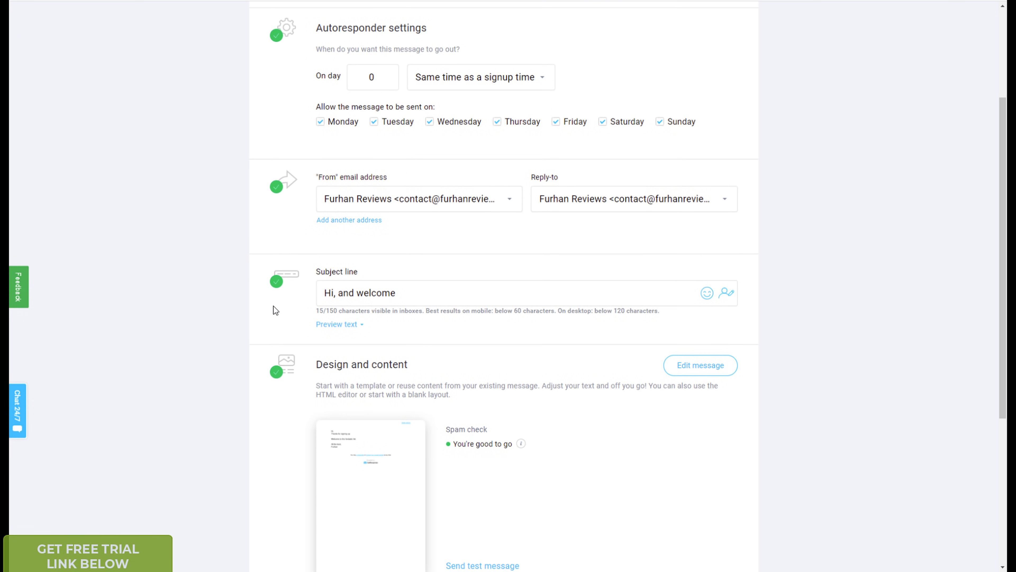
scroll(253, 297, down, 1)
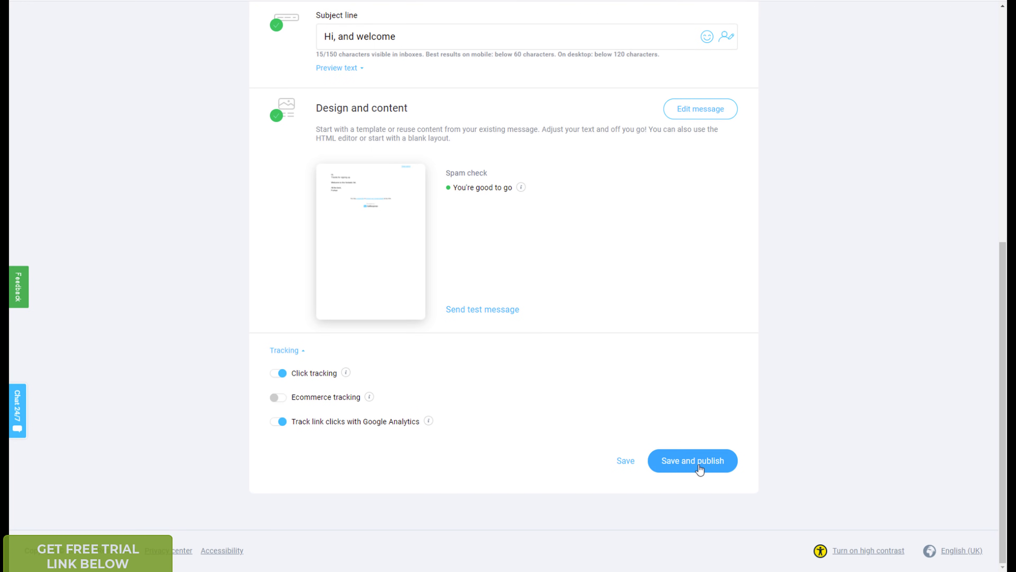
click(691, 464)
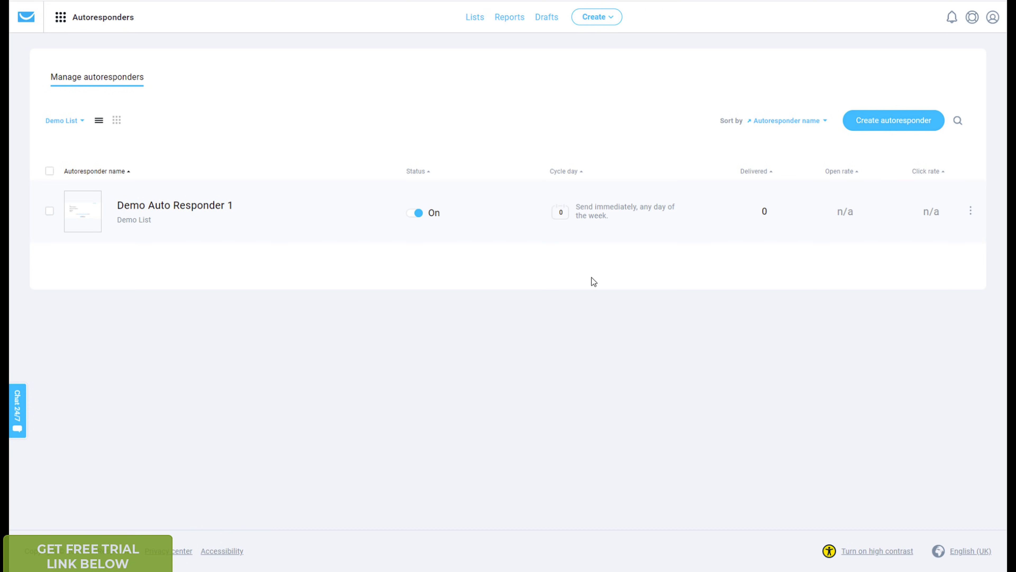
Create a new-Email-Creator autoresponder named 'Demo List #2' sending on day 2
click(890, 125)
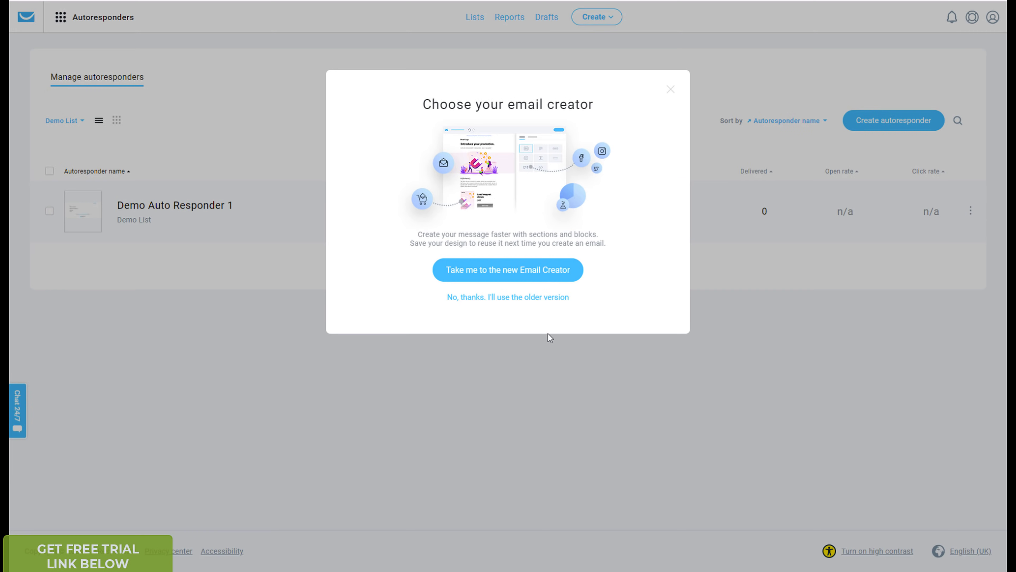
click(514, 273)
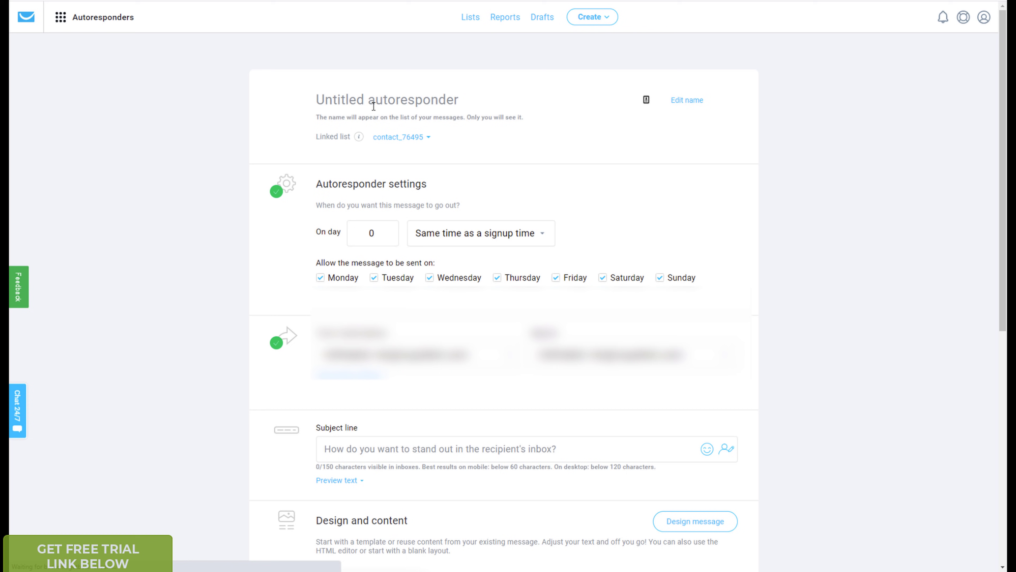
text(Demo List )
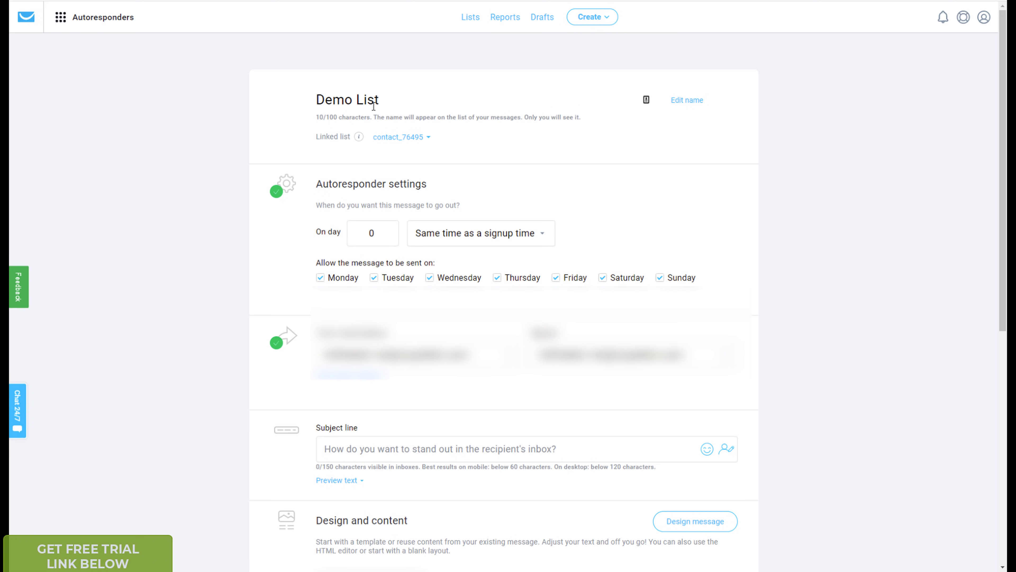
text(#2)
click(360, 235)
text(2)
click(615, 225)
Pick the From and Reply-to addresses and set the subject 'You may be interested in this product'
scroll(497, 346, down, 1)
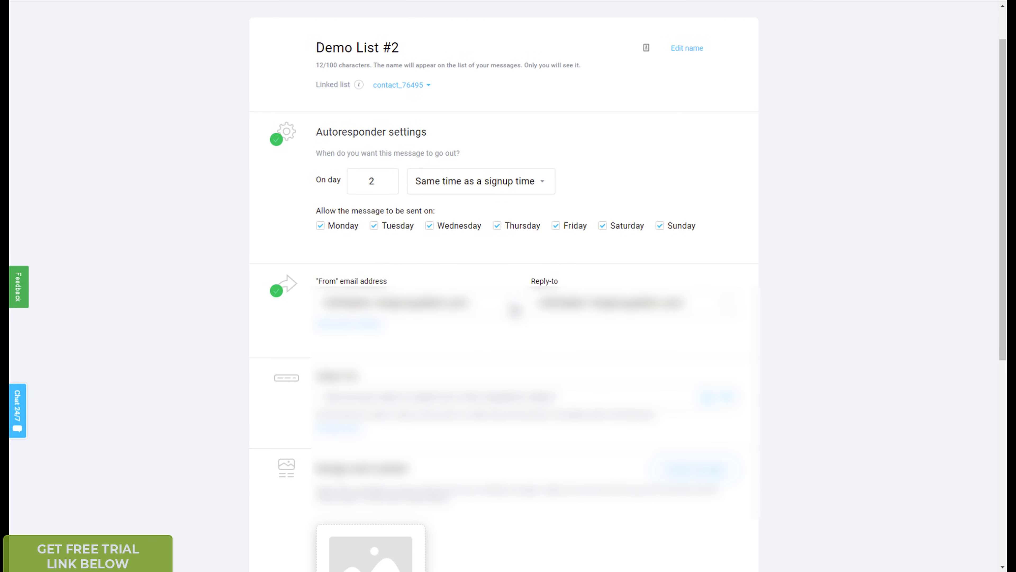
click(501, 304)
click(454, 377)
click(602, 302)
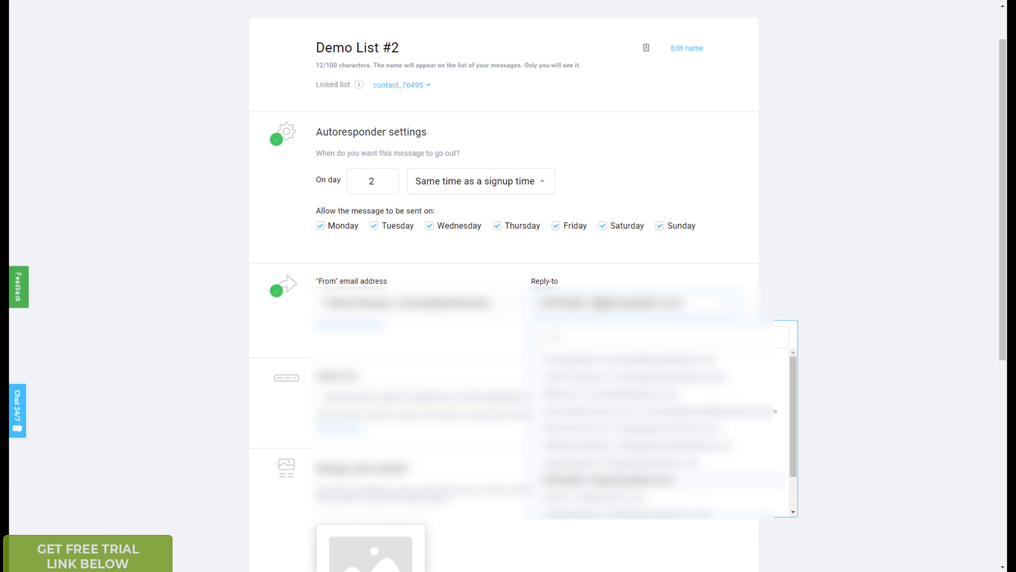
click(613, 377)
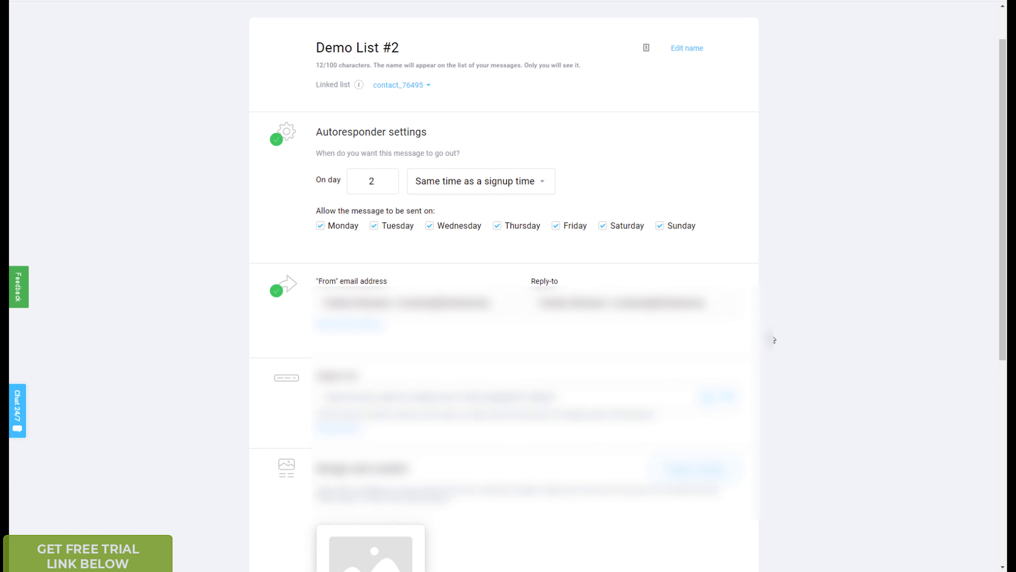
scroll(774, 340, down, 3)
click(456, 291)
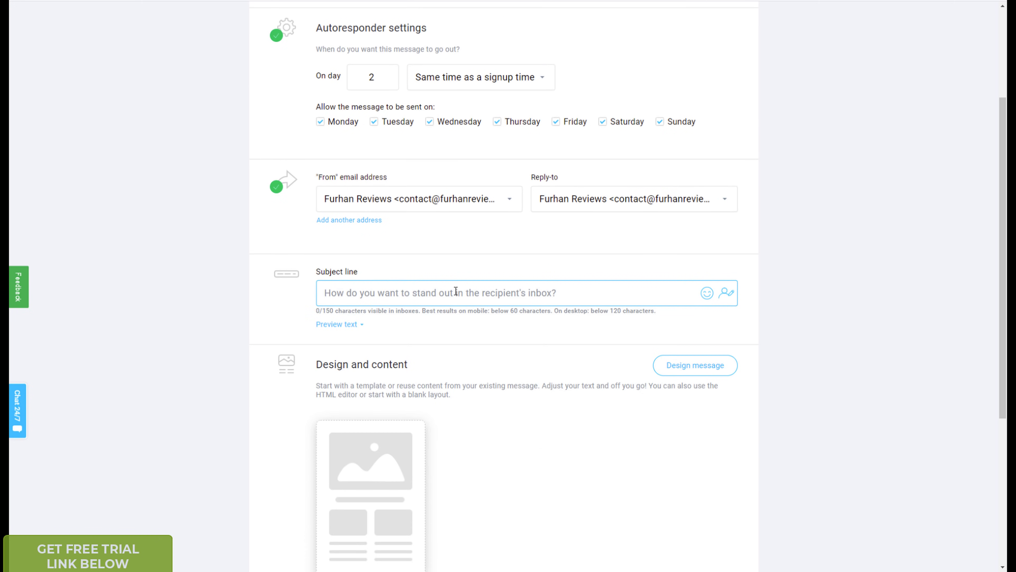
text(You may be in)
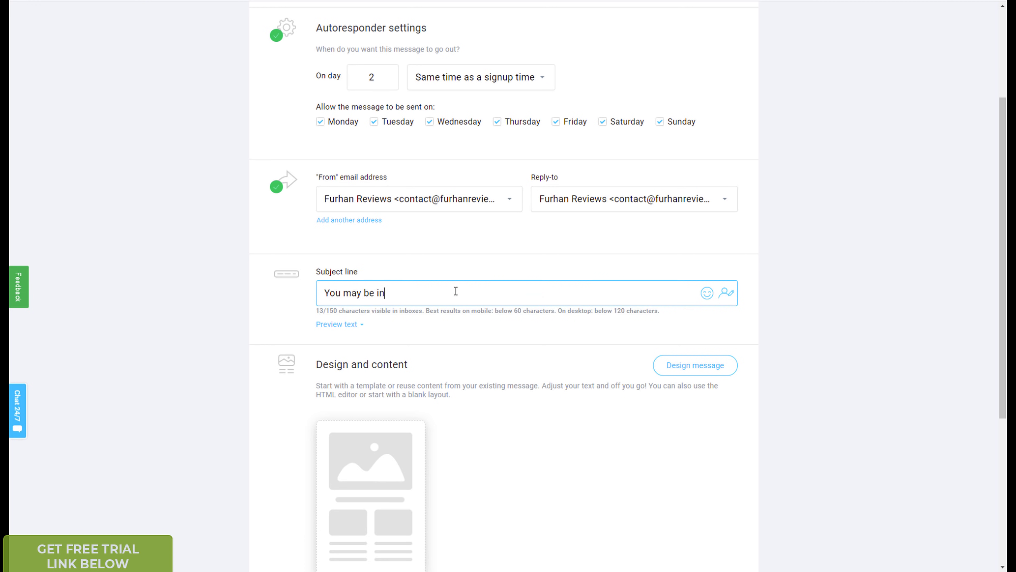
text(terested in )
text(this)
text( prou)
text(uct)
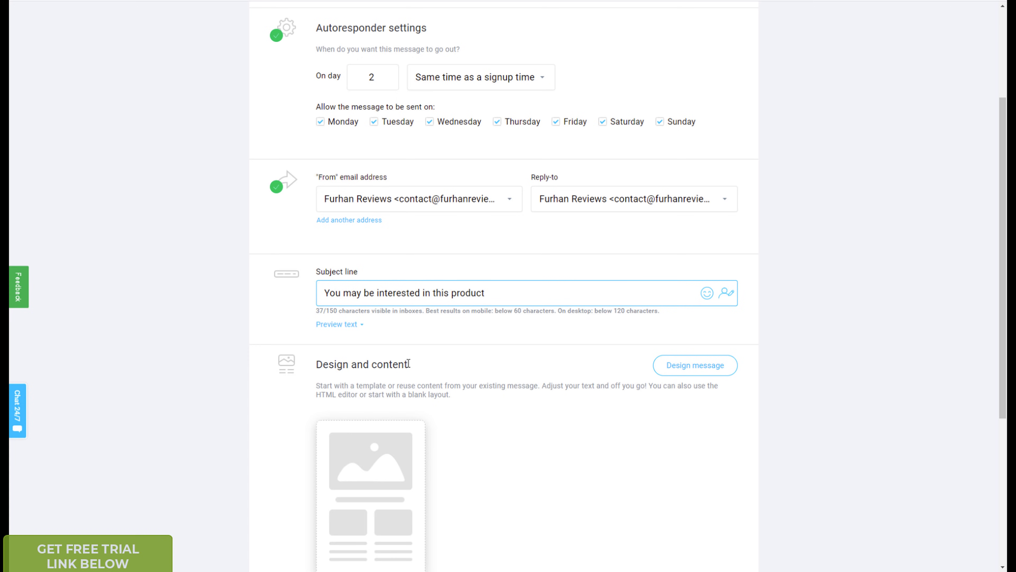
scroll(670, 281, down, 3)
Start designing the day-2 email from the Blank template
click(696, 262)
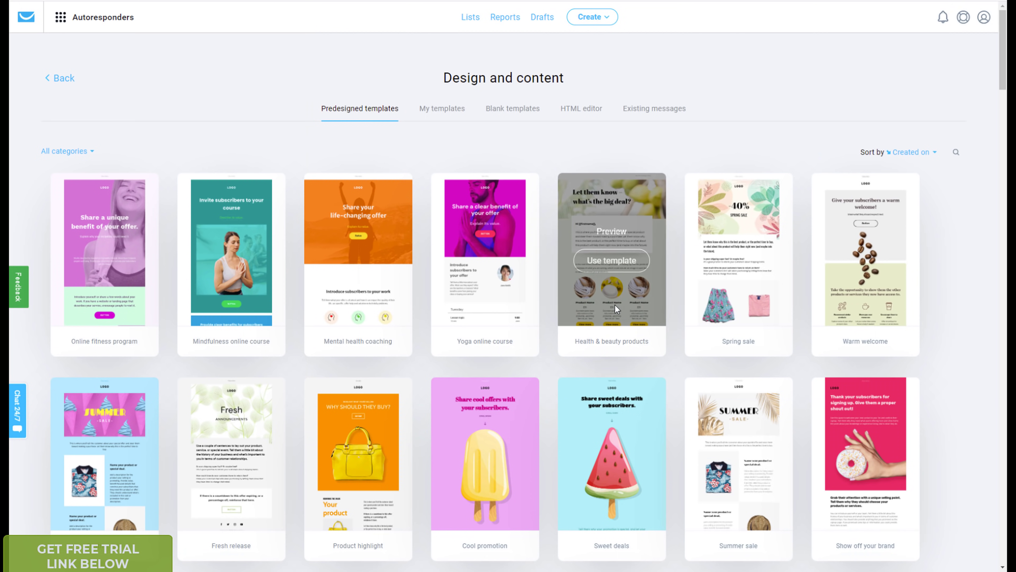
click(523, 109)
click(495, 260)
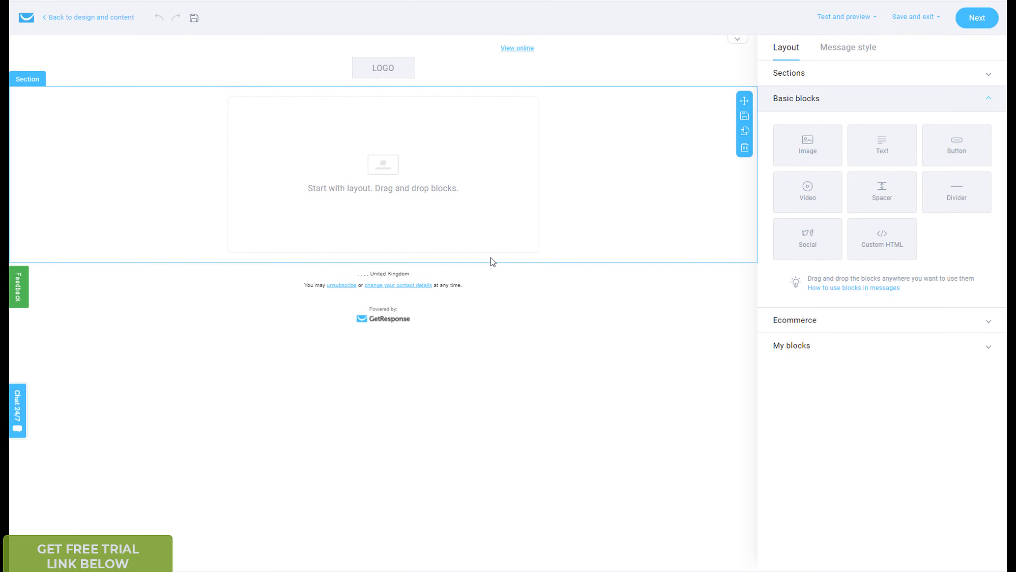
Add a text block reading 'This might interest you.' and 'Sign up here', selecting the second line
drag(889, 150, 417, 163)
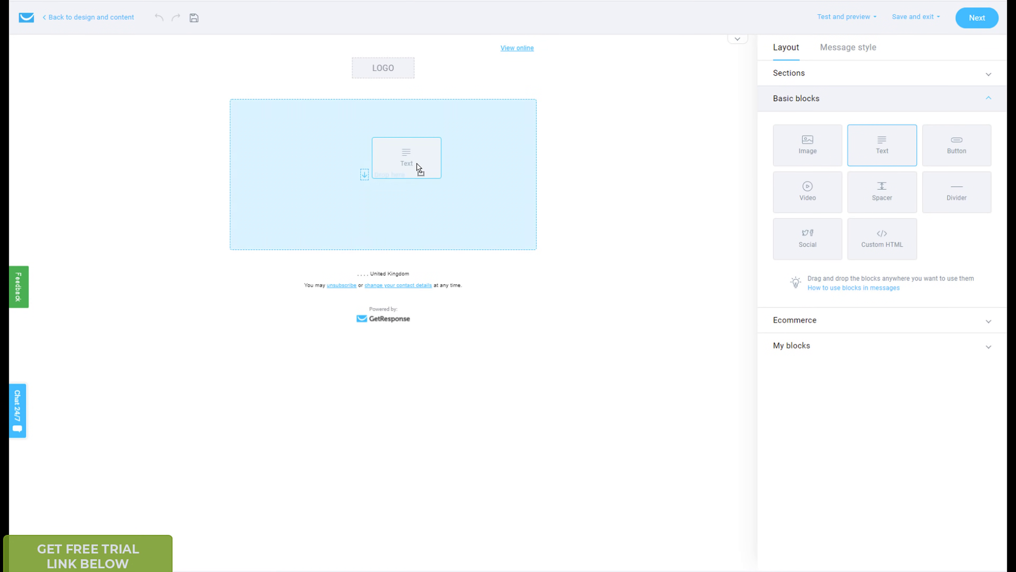
text(T)
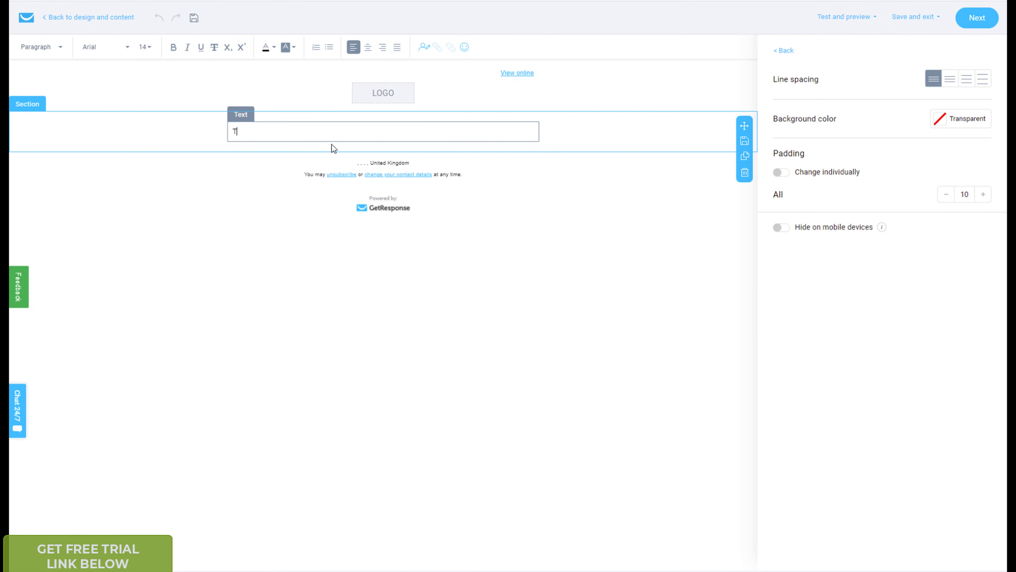
text(his might interest you,)
key(Return)
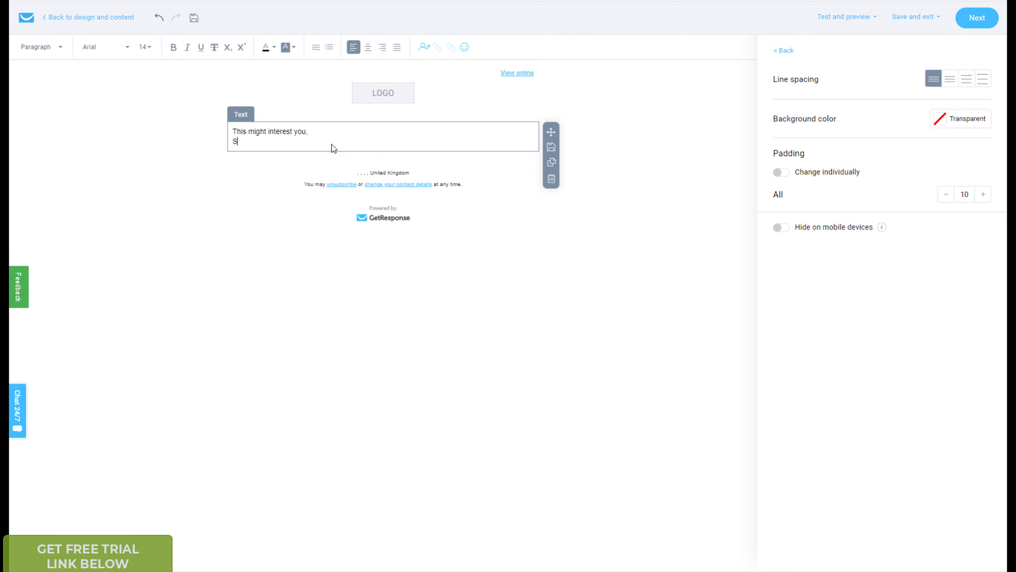
key(BackSpace)
text(.)
key(Return)
text(Sign up her)
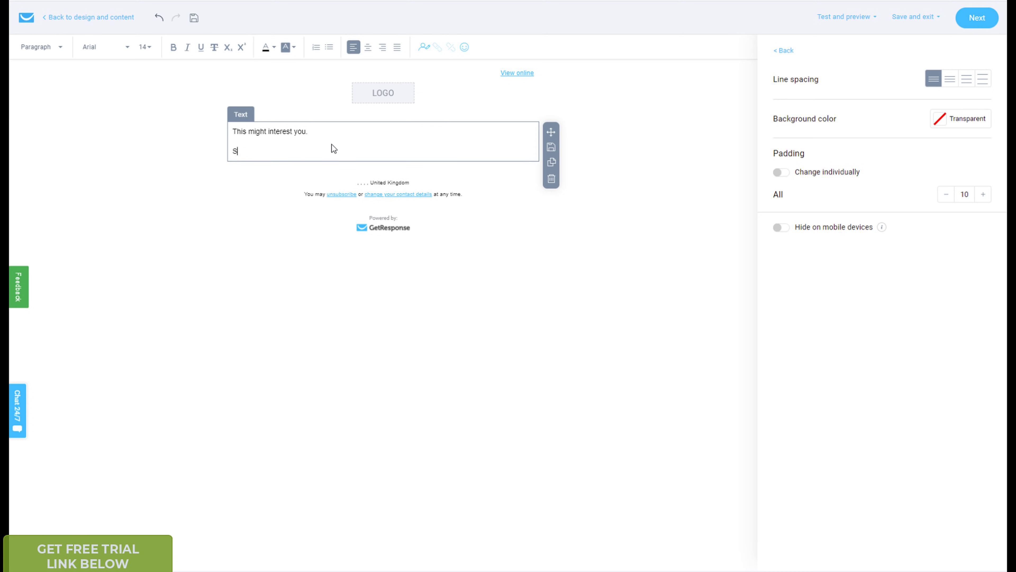
text(e)
key(shift+Home)
Attempt to link 'Sign up here' with a mistyped furhanreview address, then cancel the link dialog
click(438, 46)
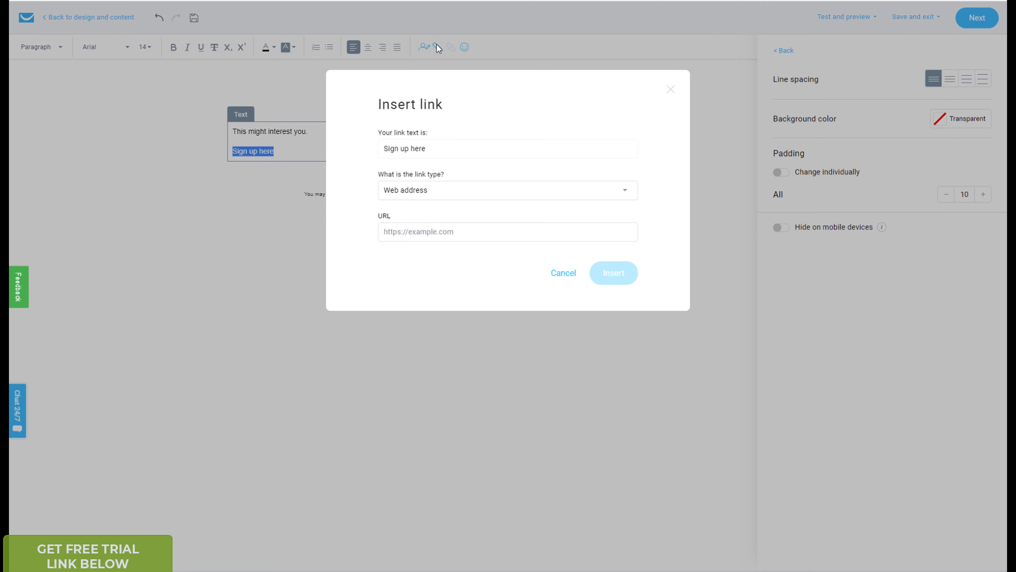
click(432, 232)
text(h)
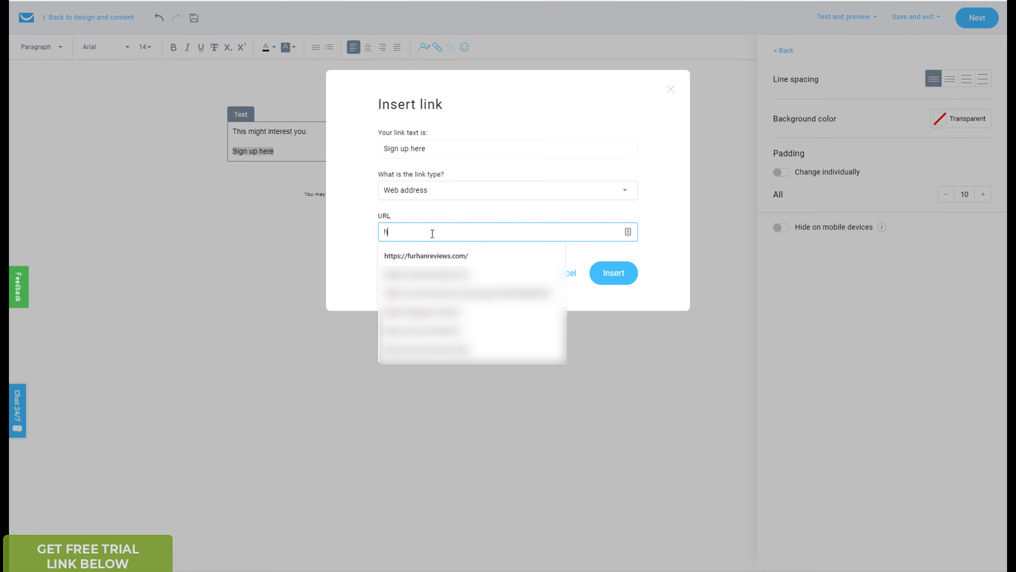
text(ttps:furhanreview.com)
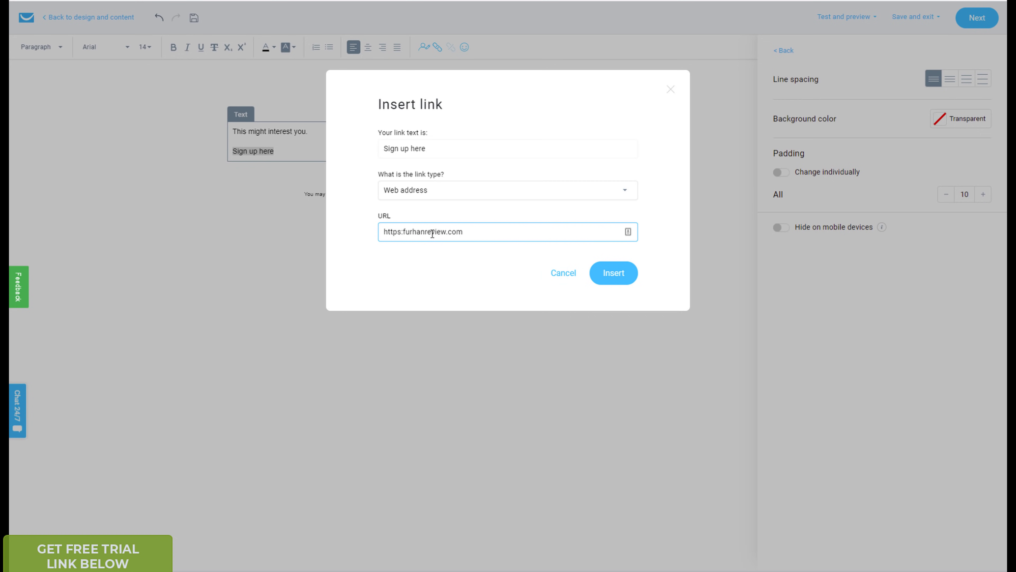
text(//)
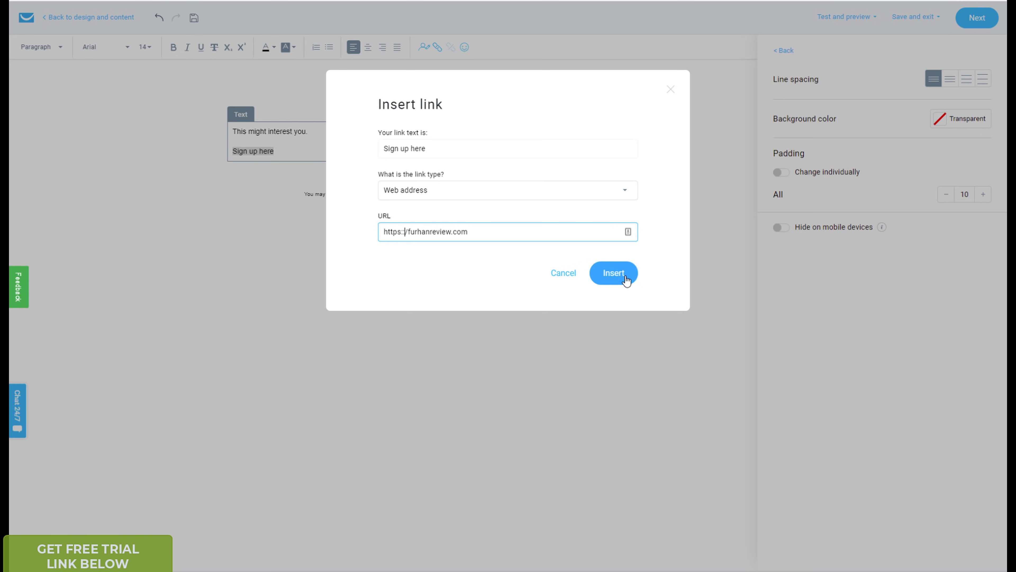
click(625, 279)
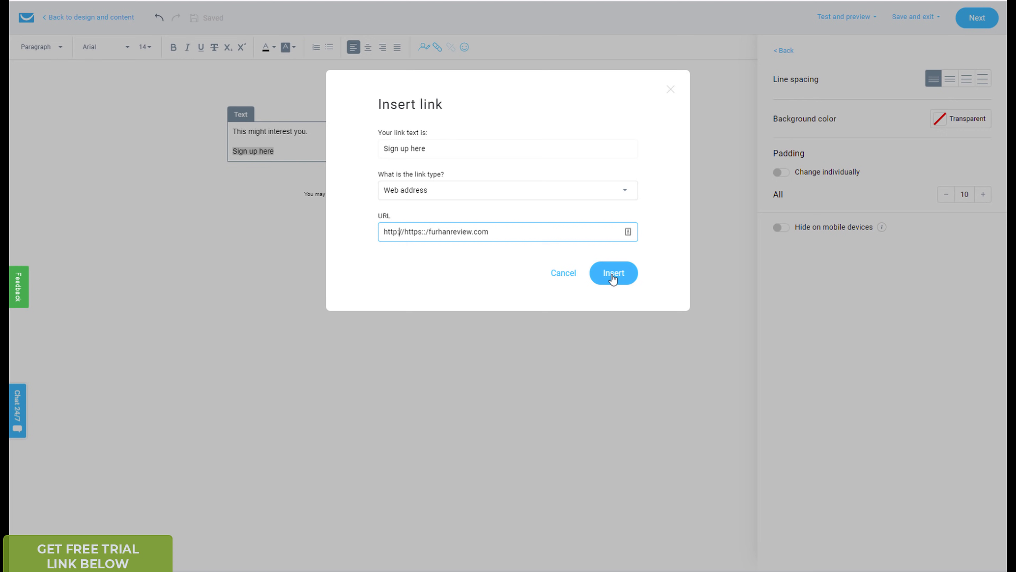
click(614, 276)
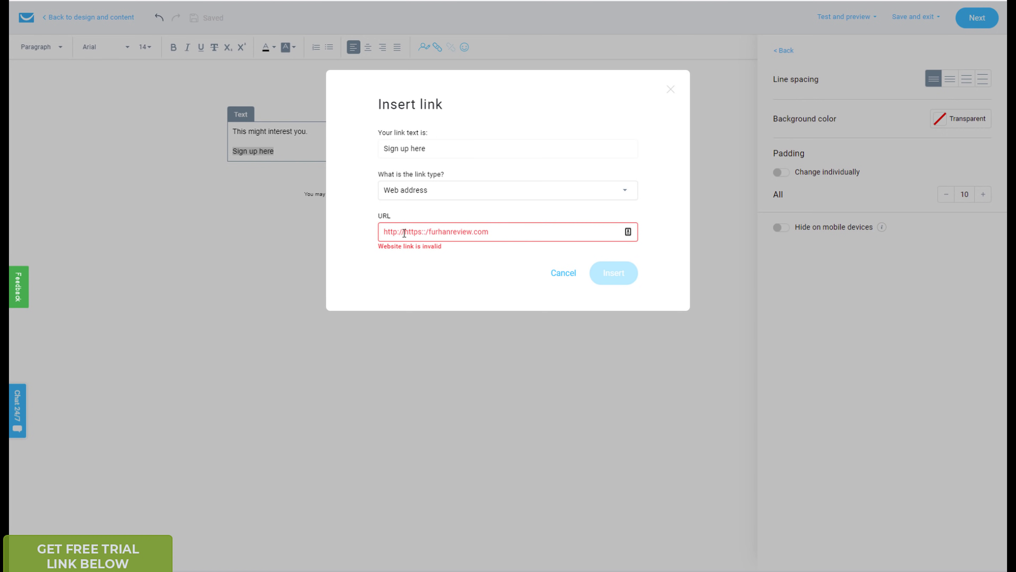
drag(404, 232, 318, 223)
key(Escape)
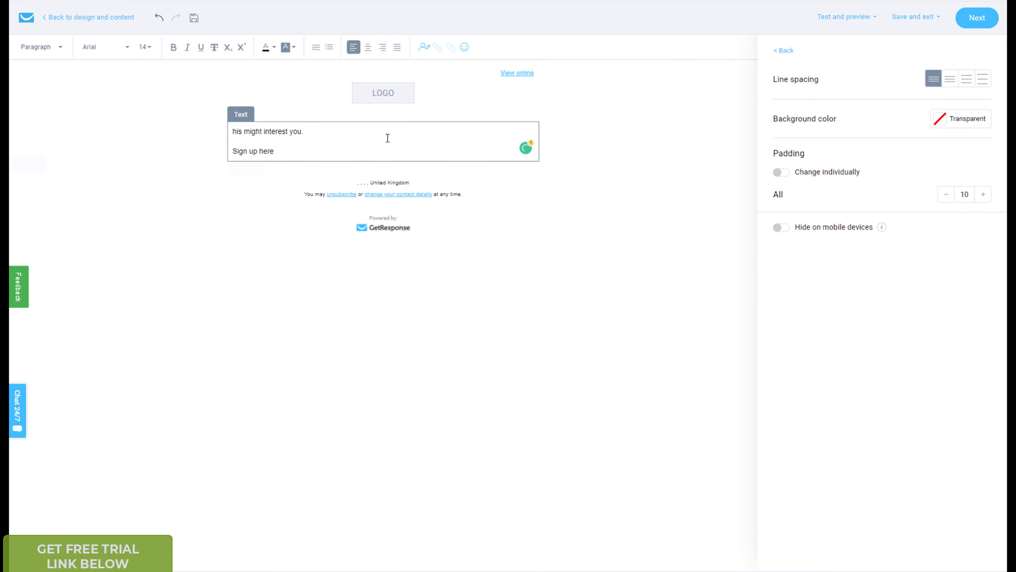
drag(274, 152, 233, 153)
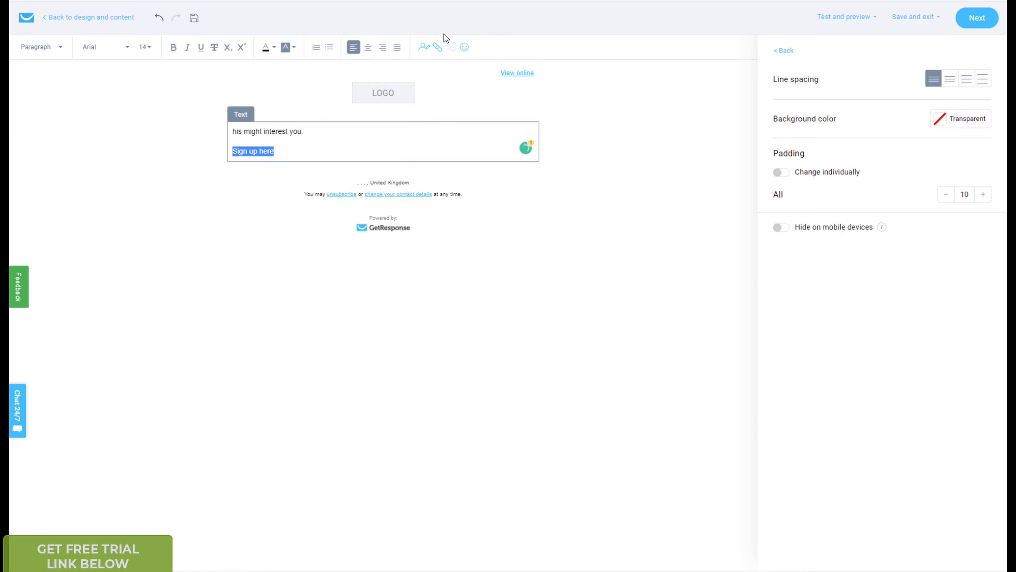
click(439, 49)
click(441, 231)
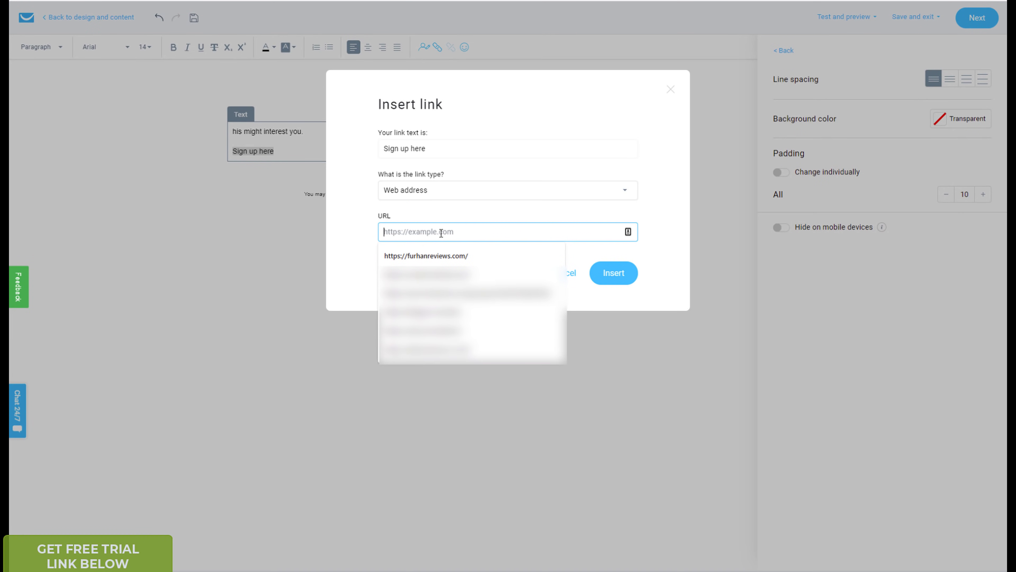
text(https://)
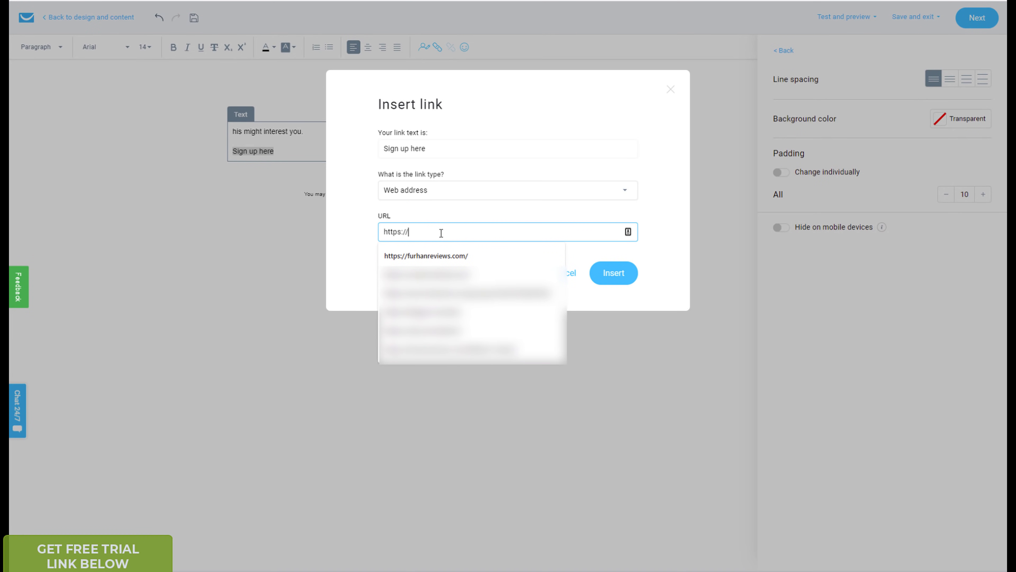
text(furhanreviews.com/)
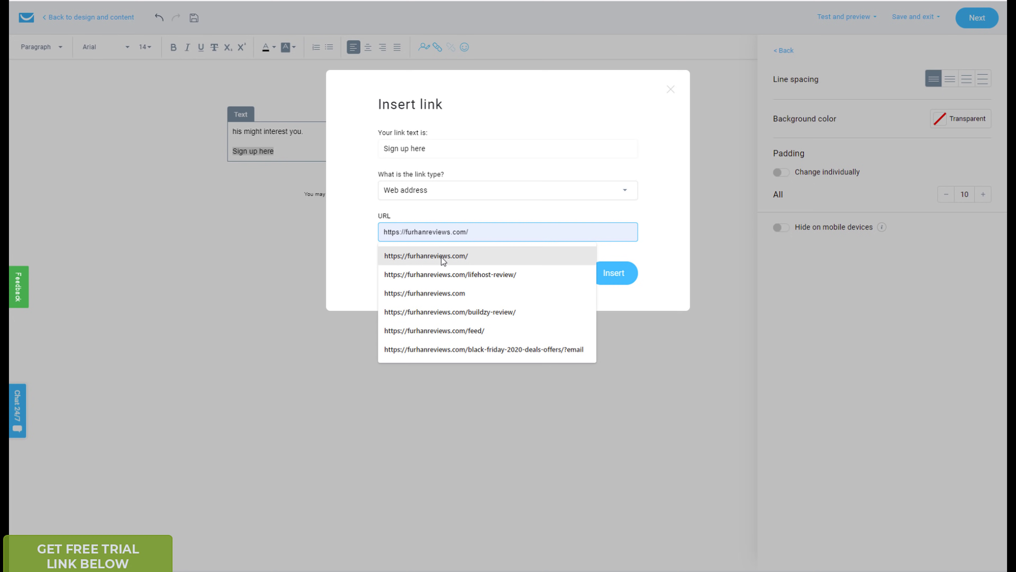
click(461, 256)
click(609, 274)
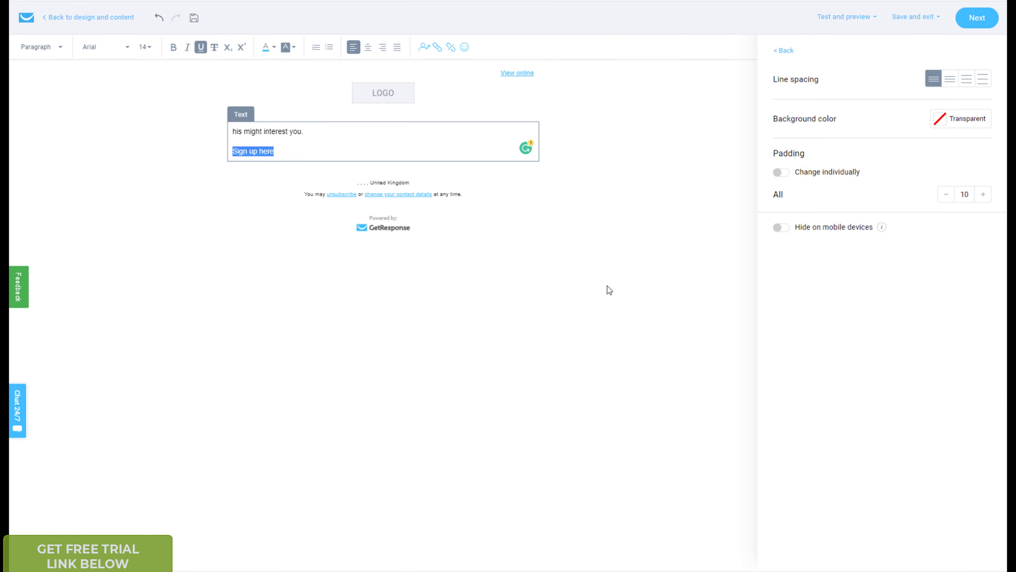
click(518, 352)
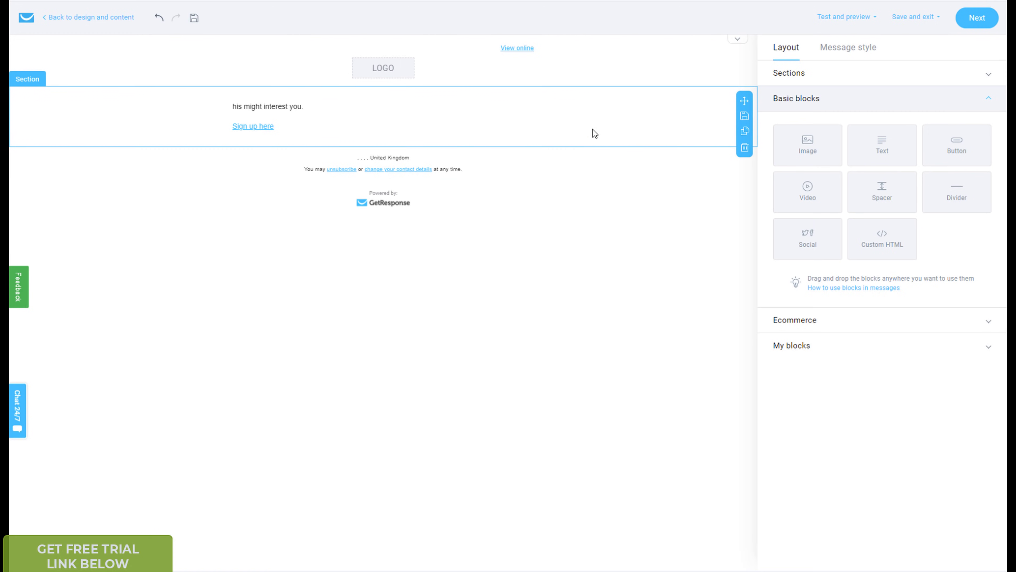
click(985, 23)
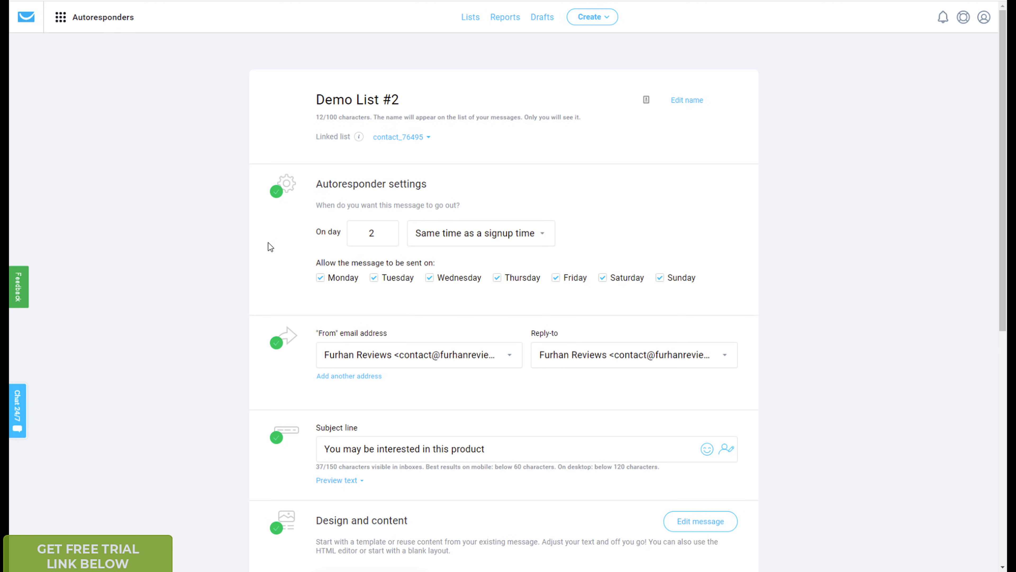
Save and publish Demo List #2 so it sends on cycle day 2
scroll(241, 257, down, 3)
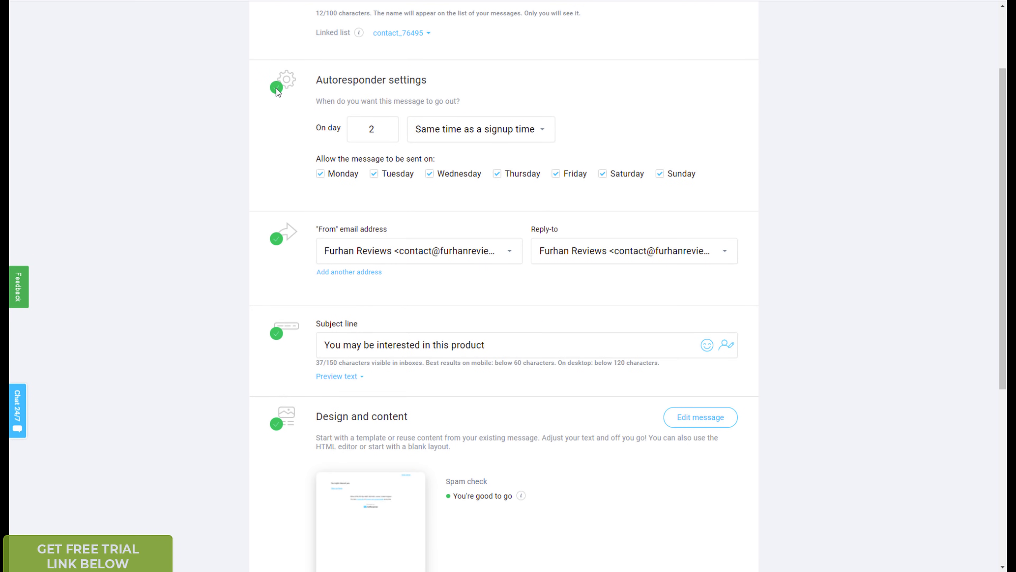
scroll(248, 288, down, 8)
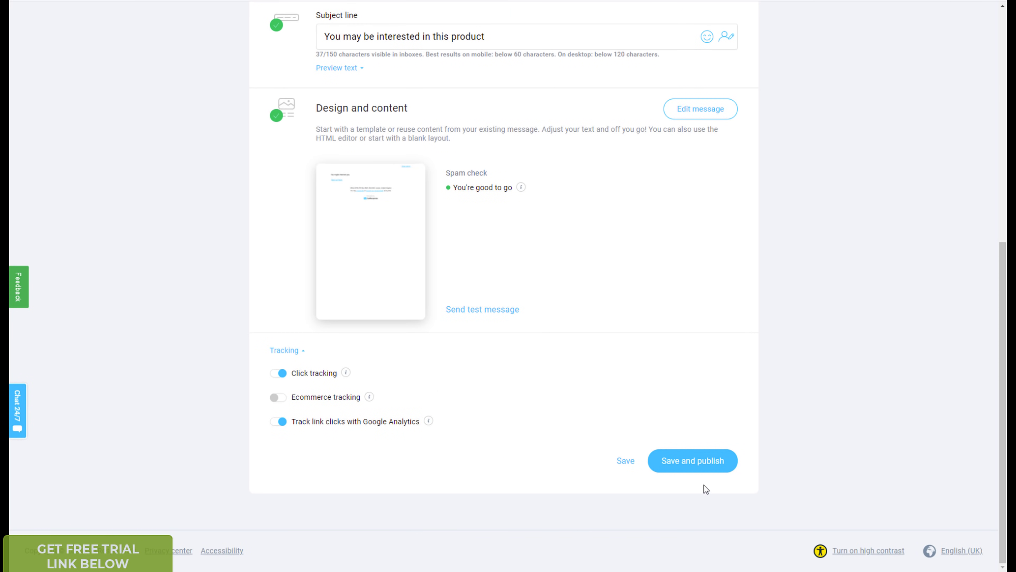
click(701, 461)
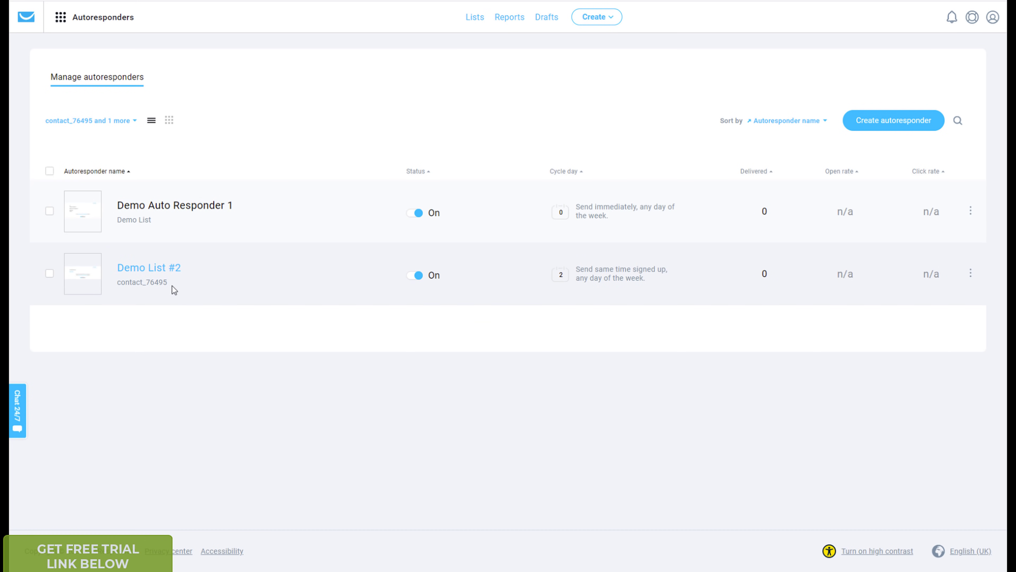
Edit the Demo List #2 autoresponder, set its linked list to Demo List, and update it
click(969, 274)
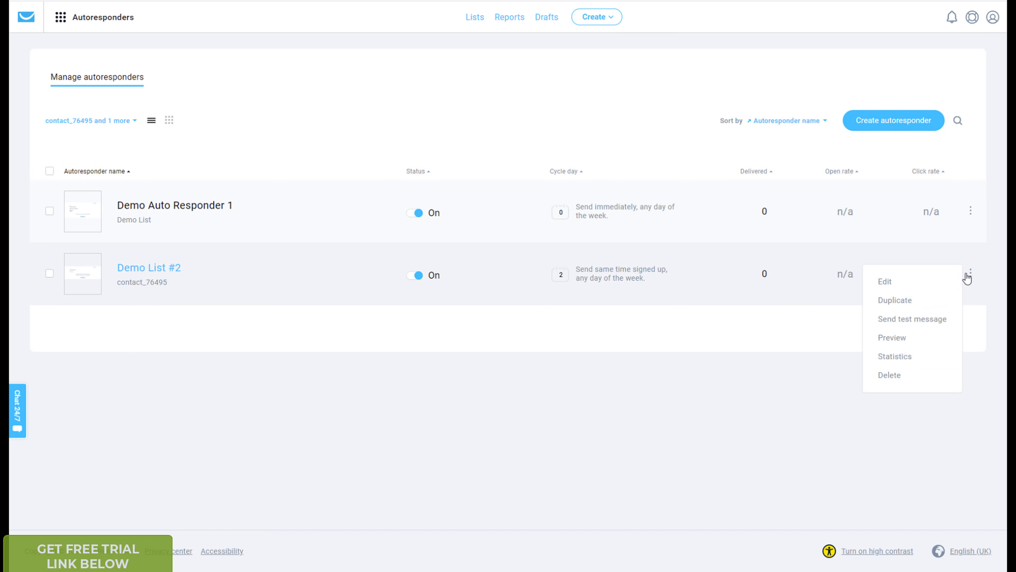
click(943, 283)
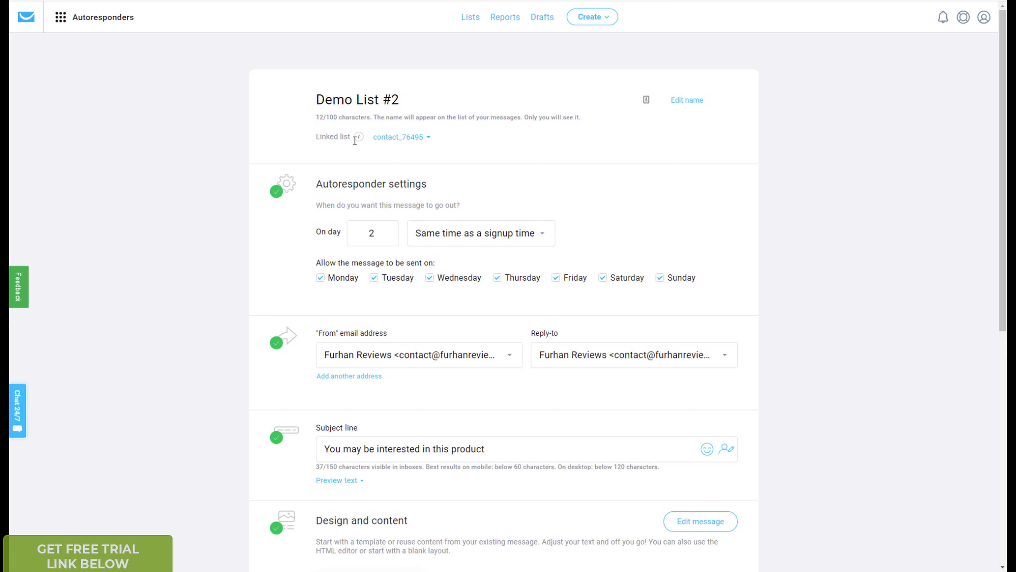
click(416, 140)
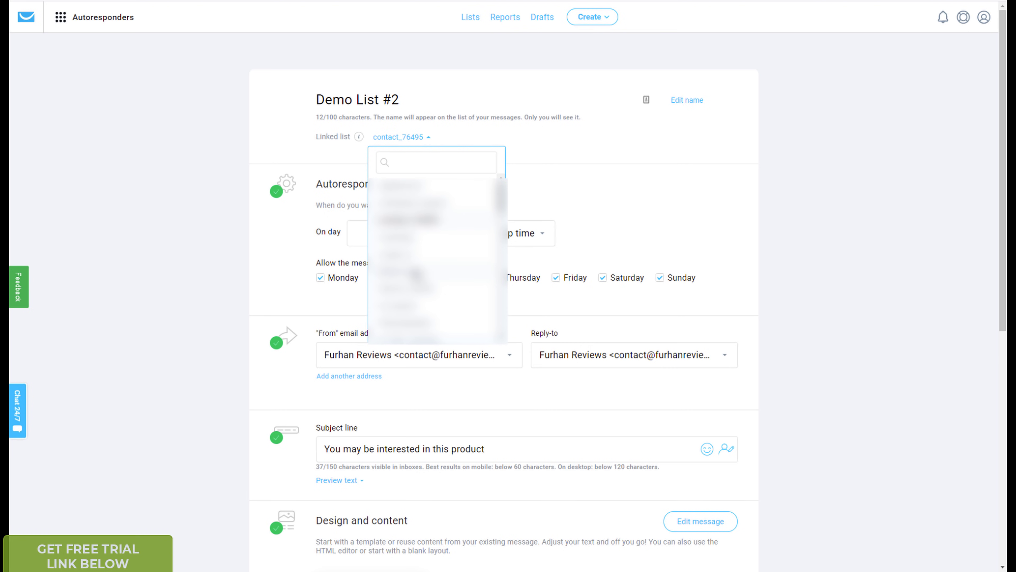
click(414, 274)
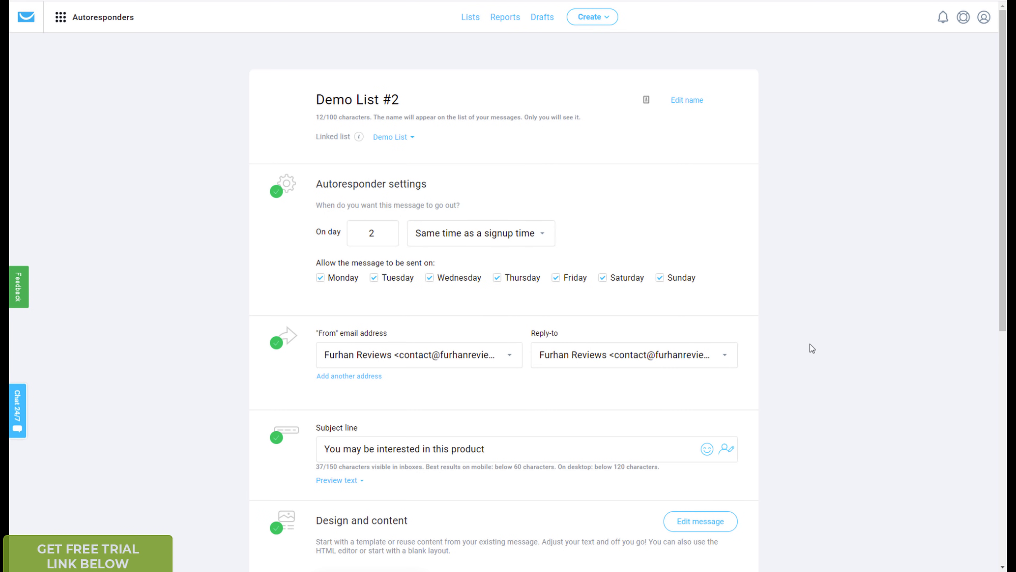
scroll(810, 346, down, 10)
click(720, 465)
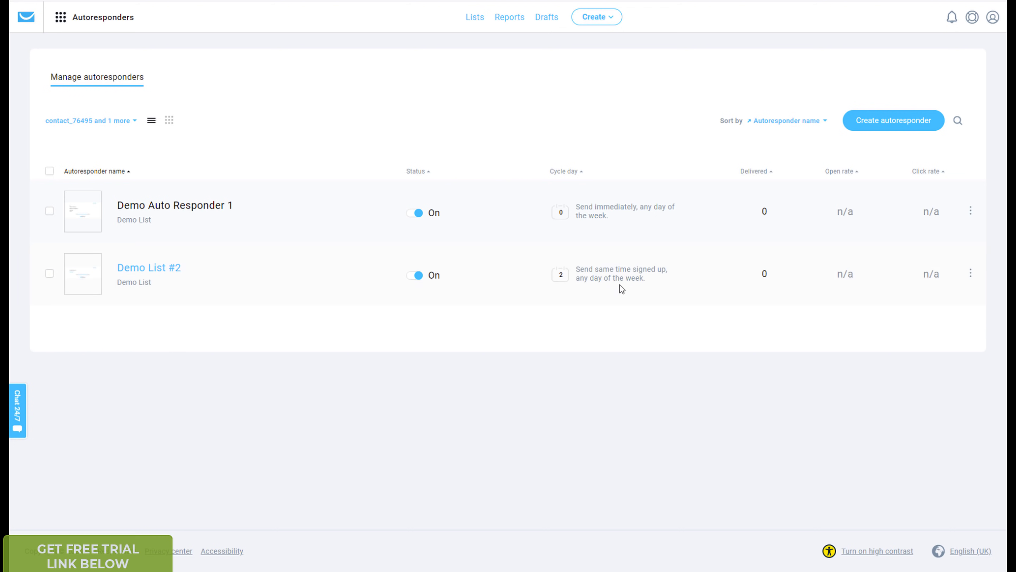
Set Demo List #2 to send exactly at 10:00 with Time travel on, and update it
click(971, 273)
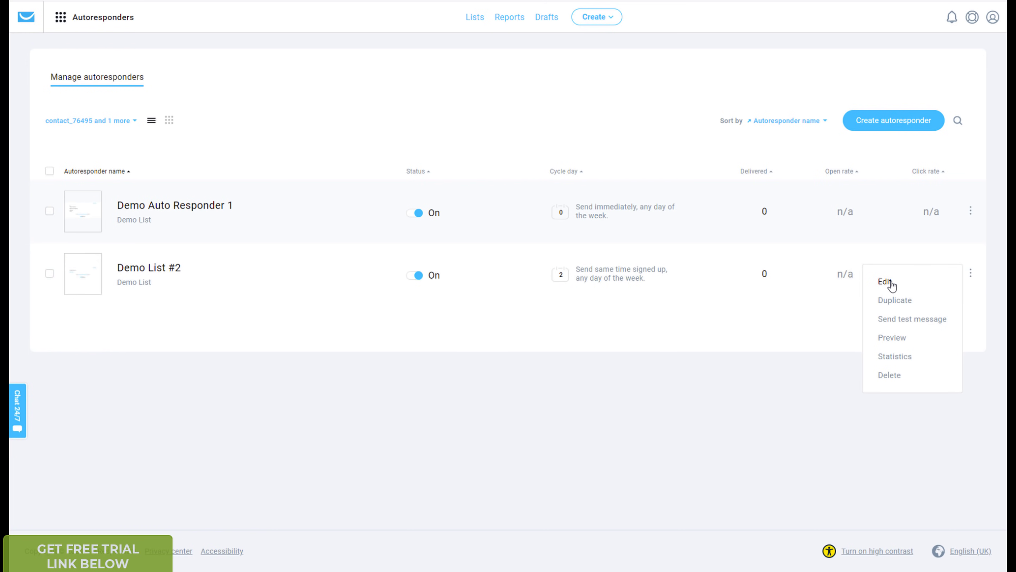
click(888, 281)
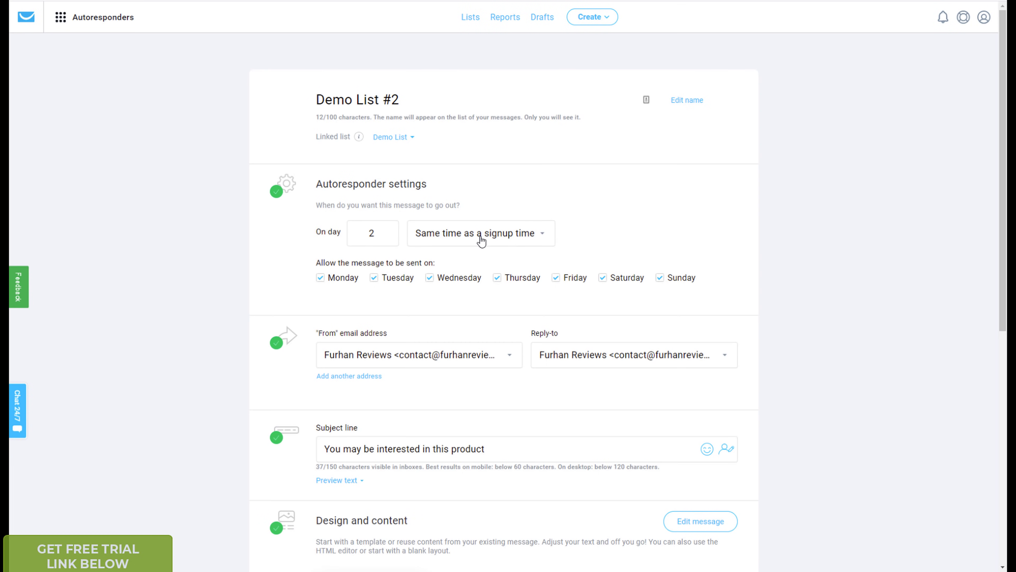
click(483, 237)
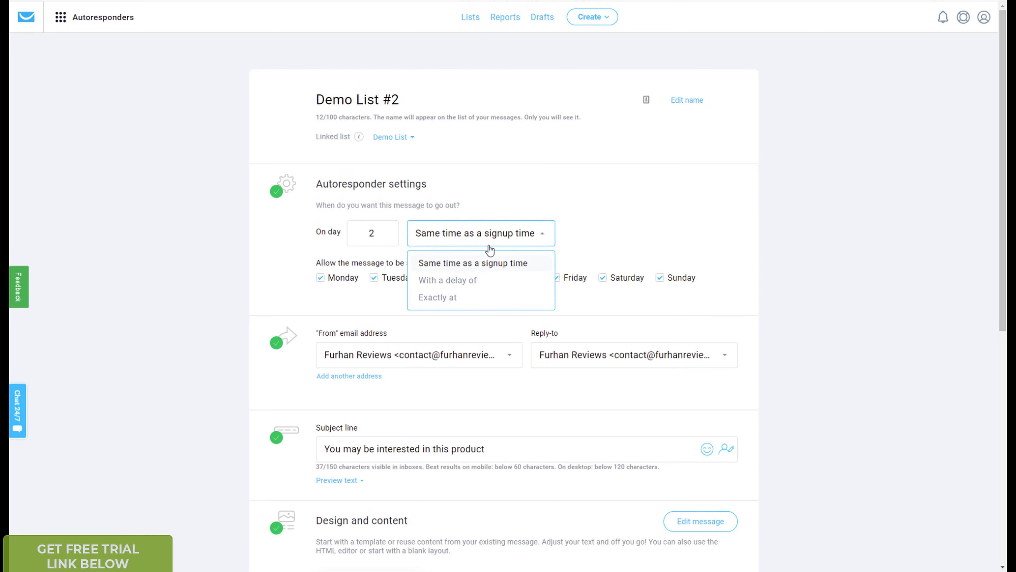
click(462, 299)
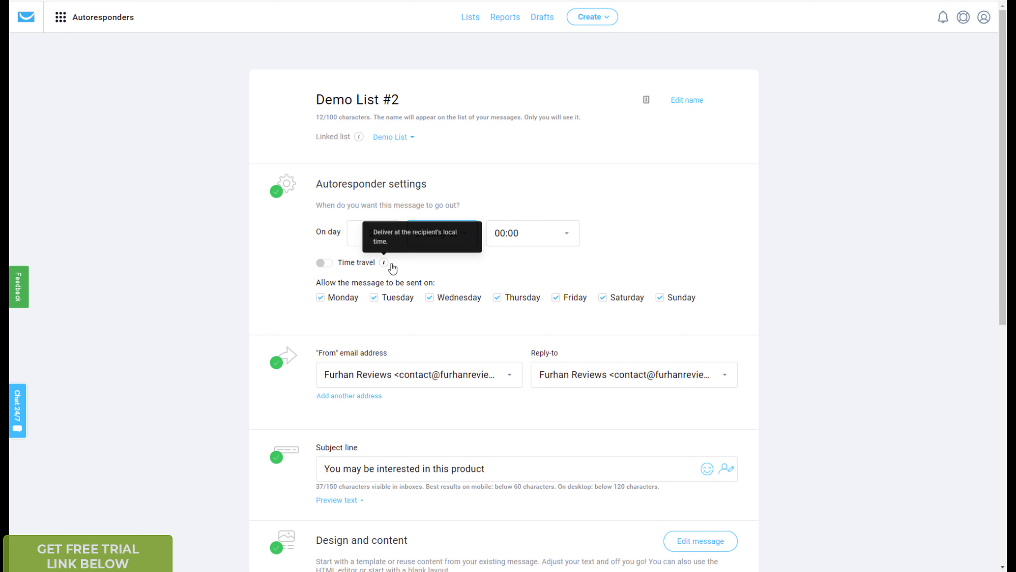
click(535, 235)
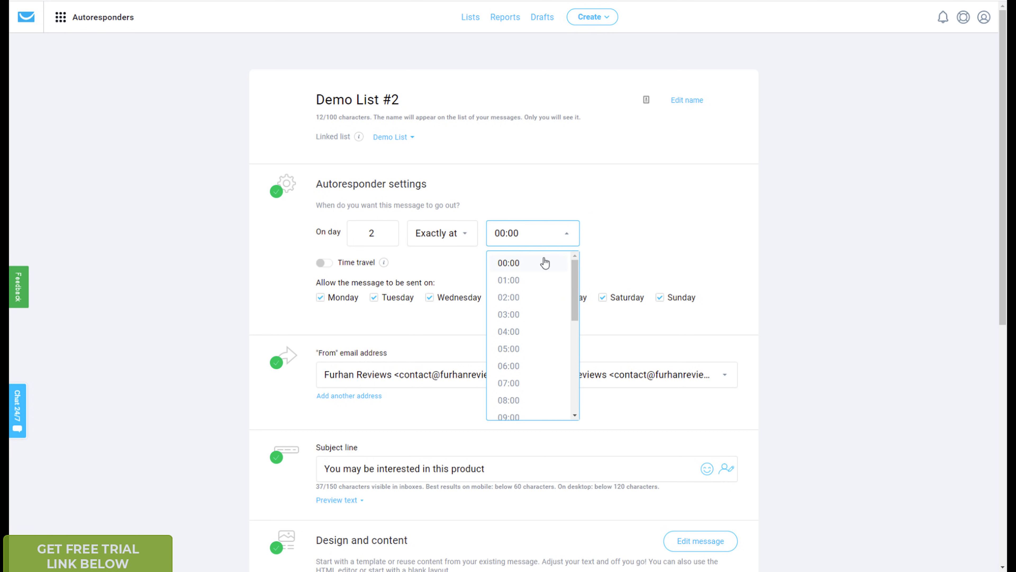
scroll(529, 336, down, 2)
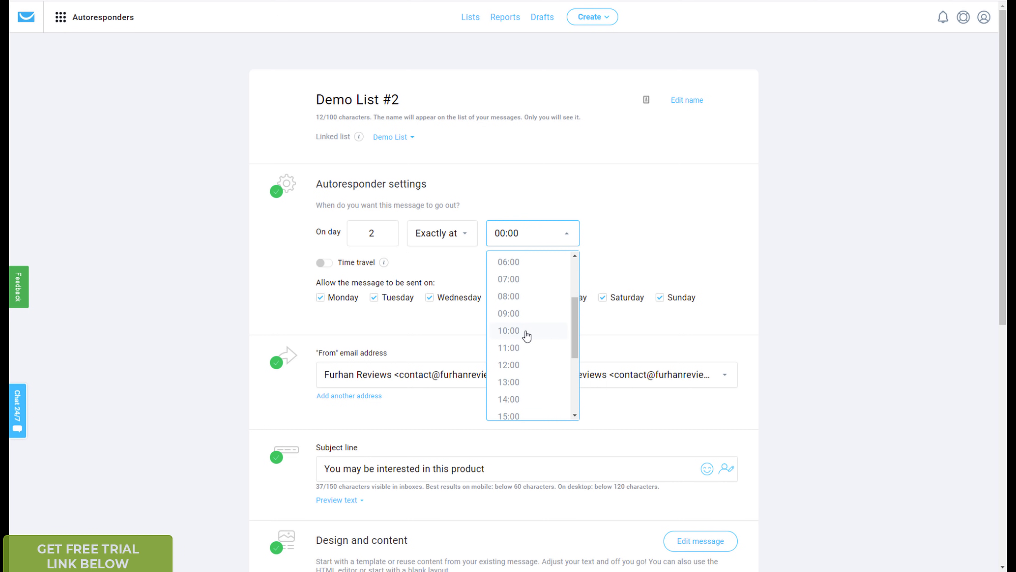
click(530, 331)
mouse_move(385, 266)
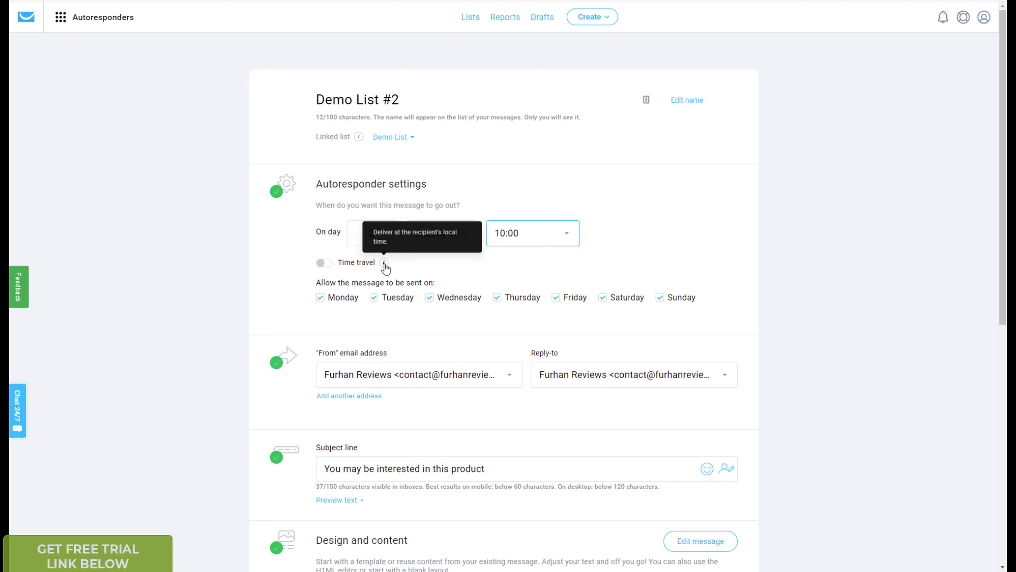
click(322, 262)
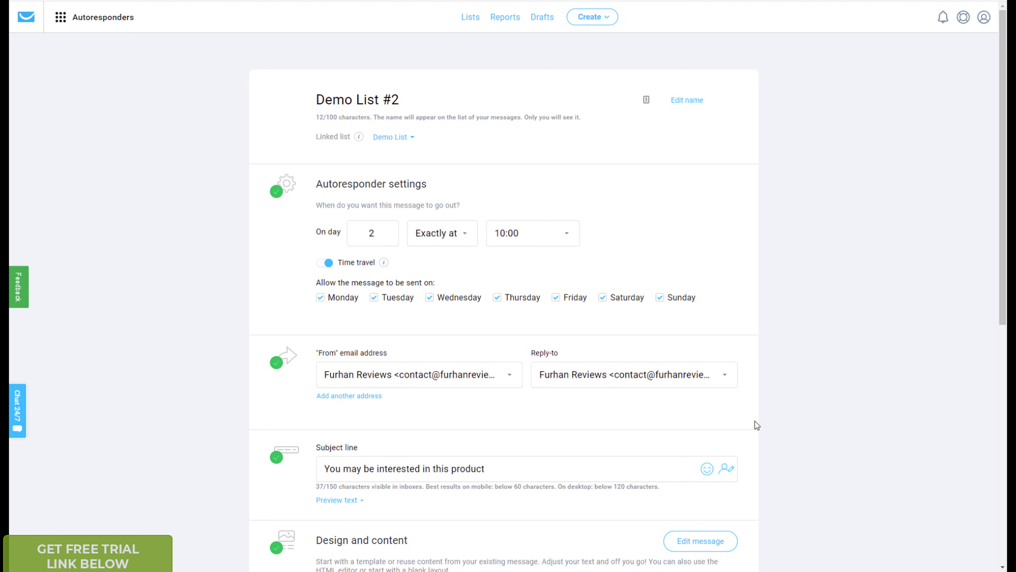
scroll(756, 422, down, 10)
click(708, 460)
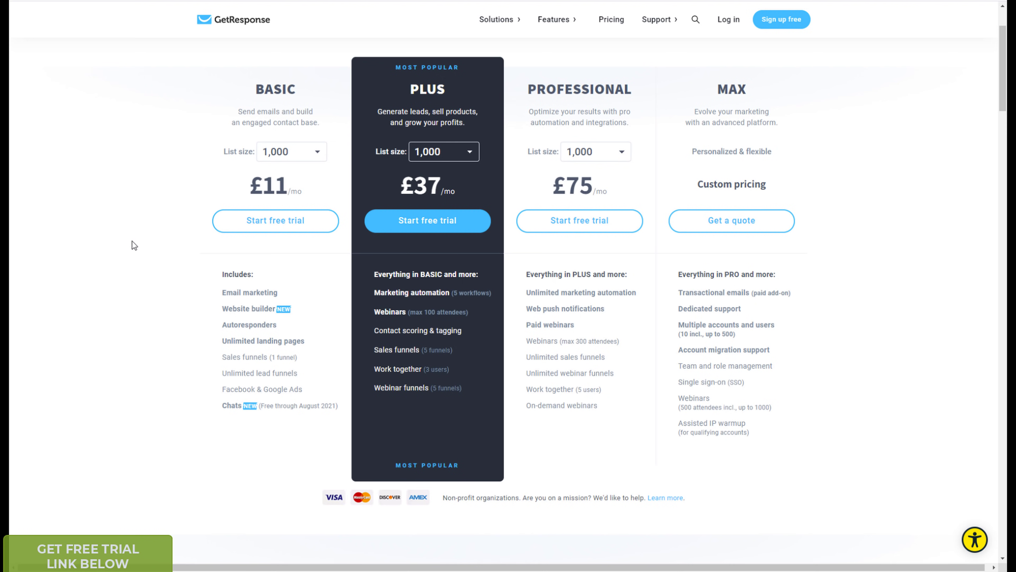
Scroll the Autoresponders page to confirm Demo List #2 sends at 10:00 on day 2
scroll(136, 245, up, 3)
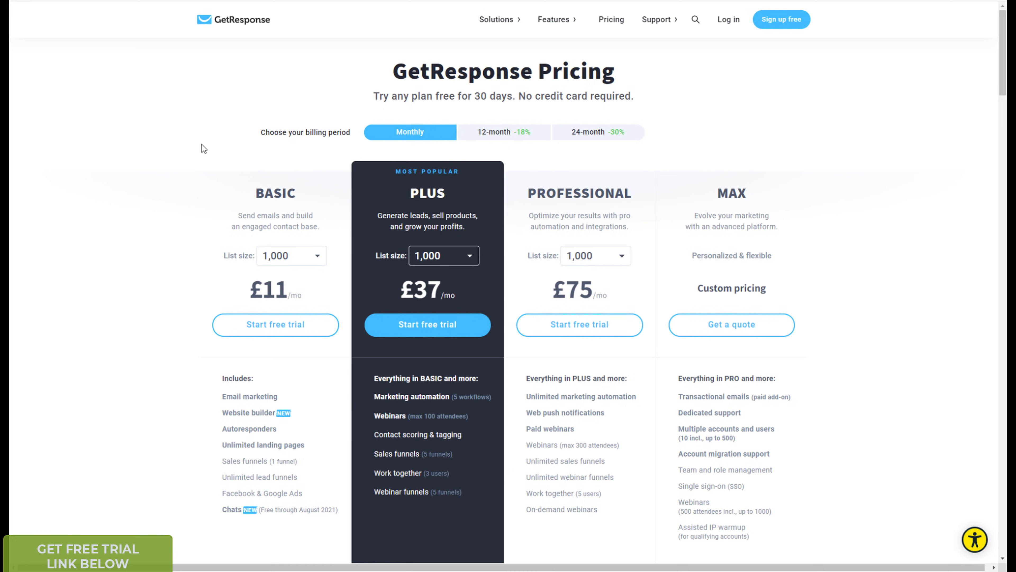
scroll(93, 218, down, 2)
scroll(116, 219, up, 1)
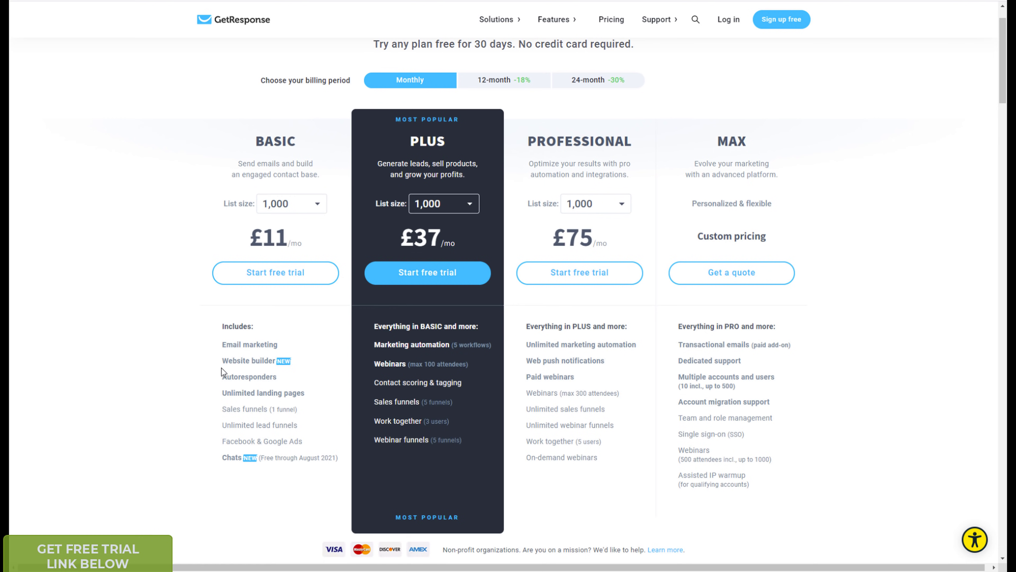
scroll(185, 202, up, 1)
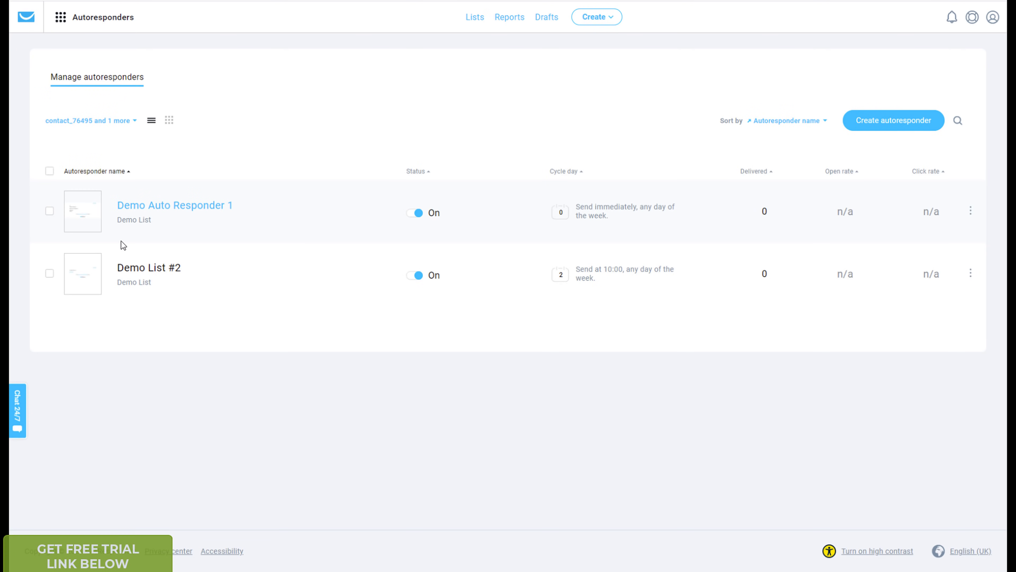
Open the GetResponse apps grid to get to Forms and surveys
click(60, 17)
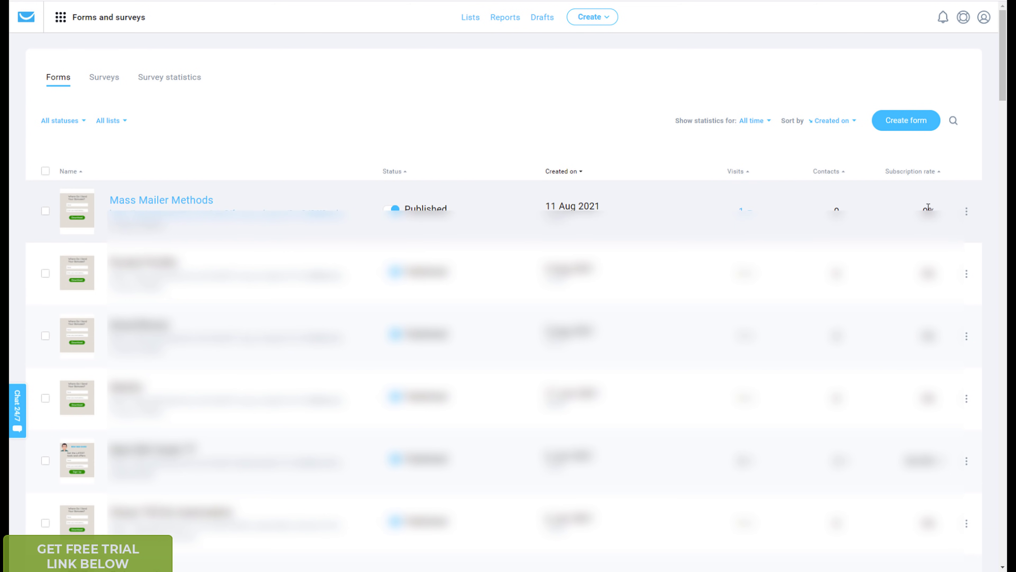
Open the ⋮ actions menu on the Mass Mailer Methods form row to edit it
click(966, 212)
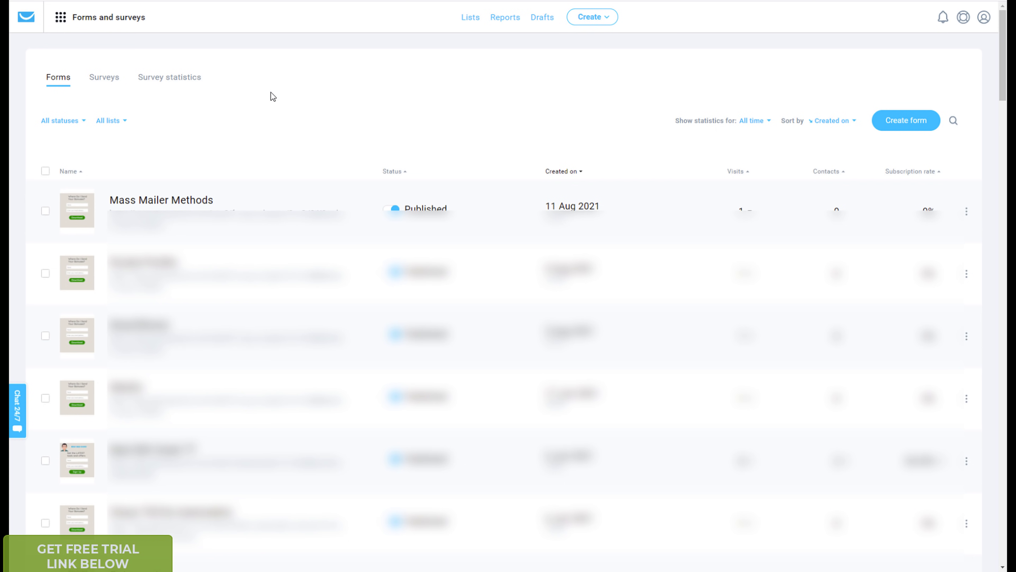
click(967, 211)
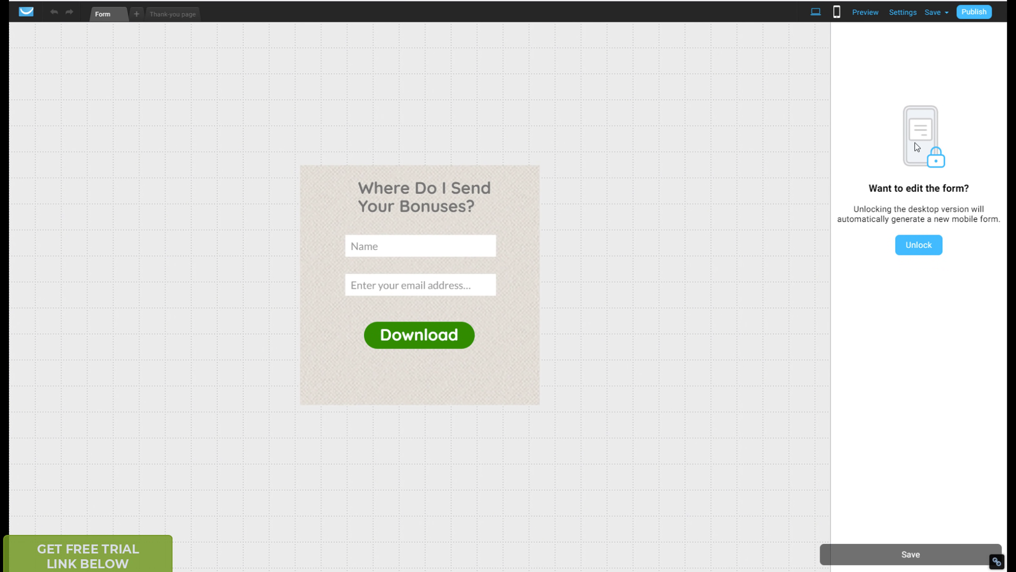
Unlock the Mass Mailer Methods desktop form and bring up its Form settings
click(912, 253)
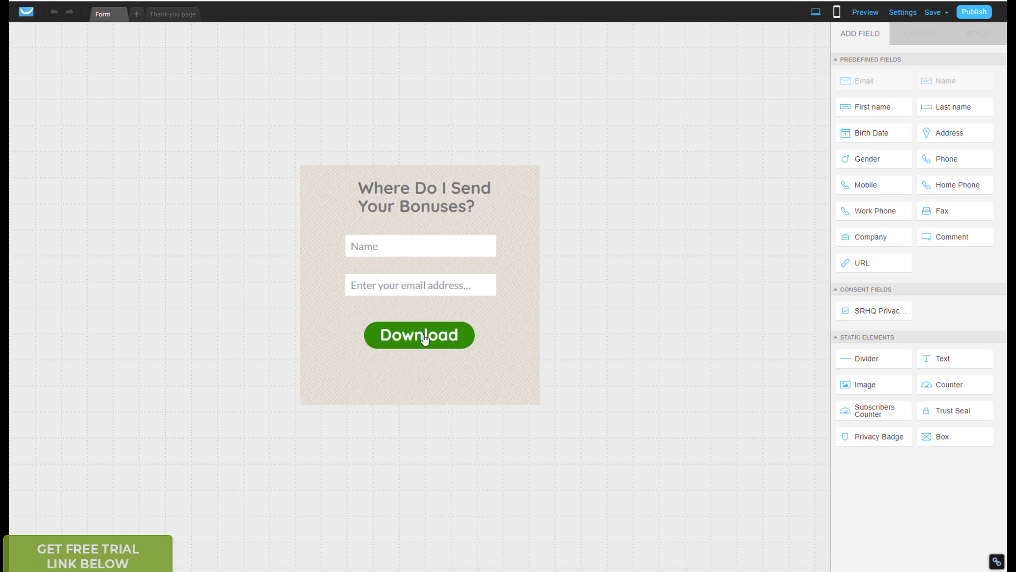
click(899, 16)
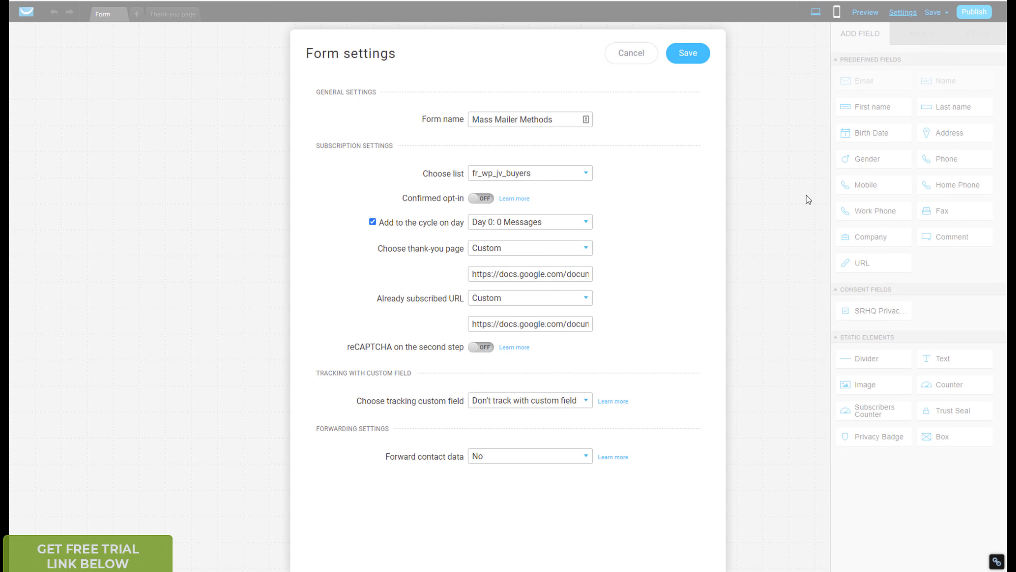
Cancel the Form settings dialog, leaving the list and cycle day unchanged
click(626, 56)
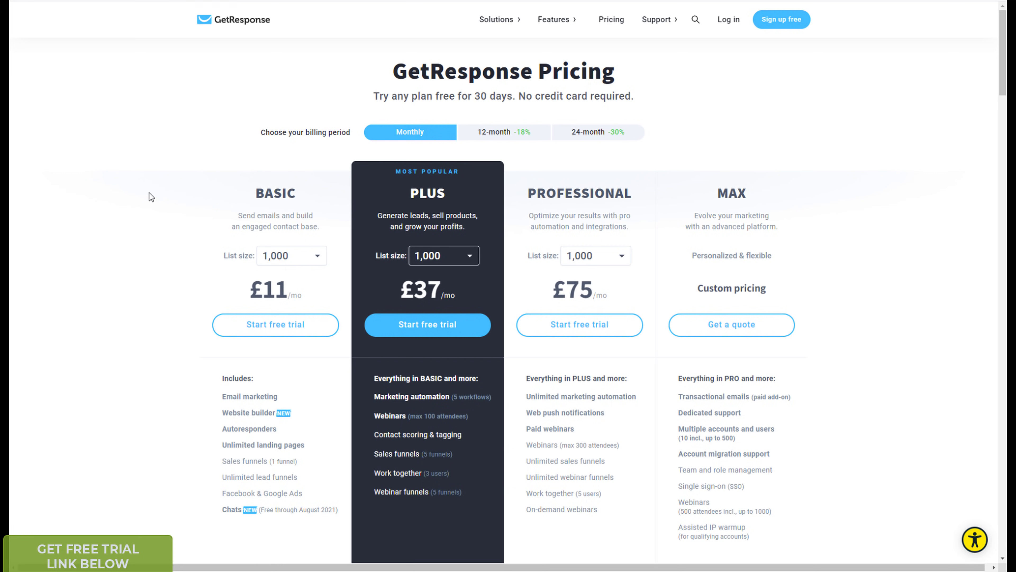
Scroll through the 'Where Do I Send Your Bonuses?' form in the editor
scroll(149, 192, down, 5)
scroll(149, 196, up, 5)
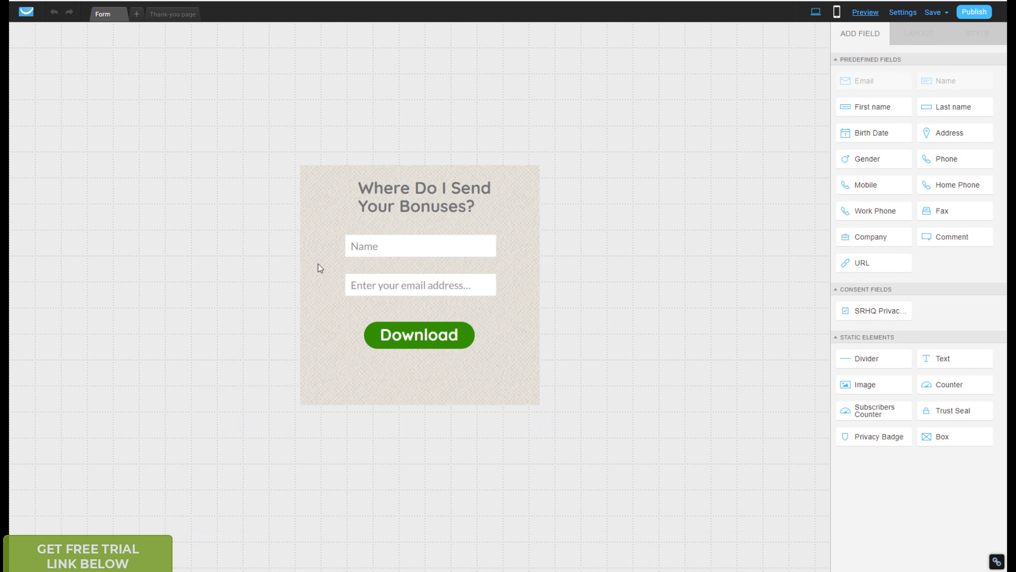